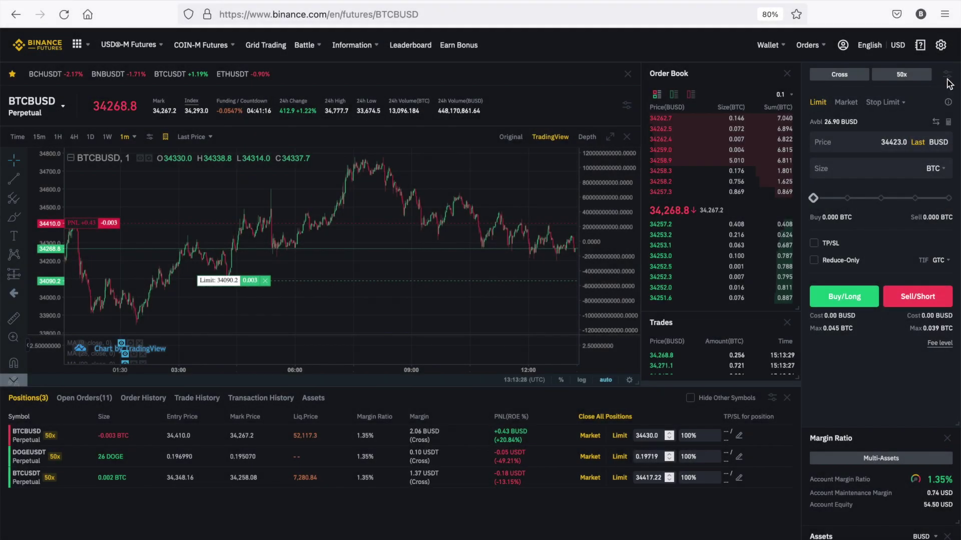
- Review the Futures preferences: Position Mode, Price Protection, Notification, then Asset Mode
left_click(947, 78)
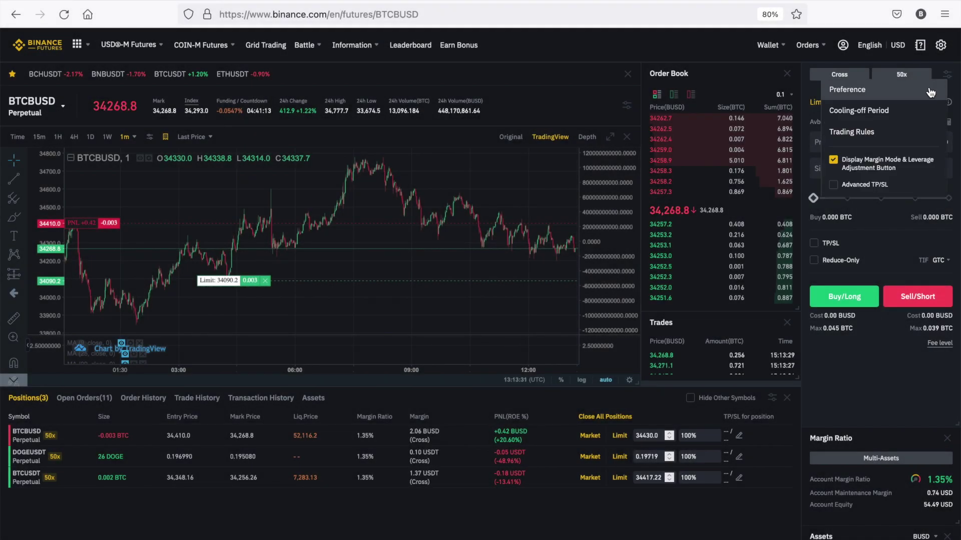
left_click(932, 92)
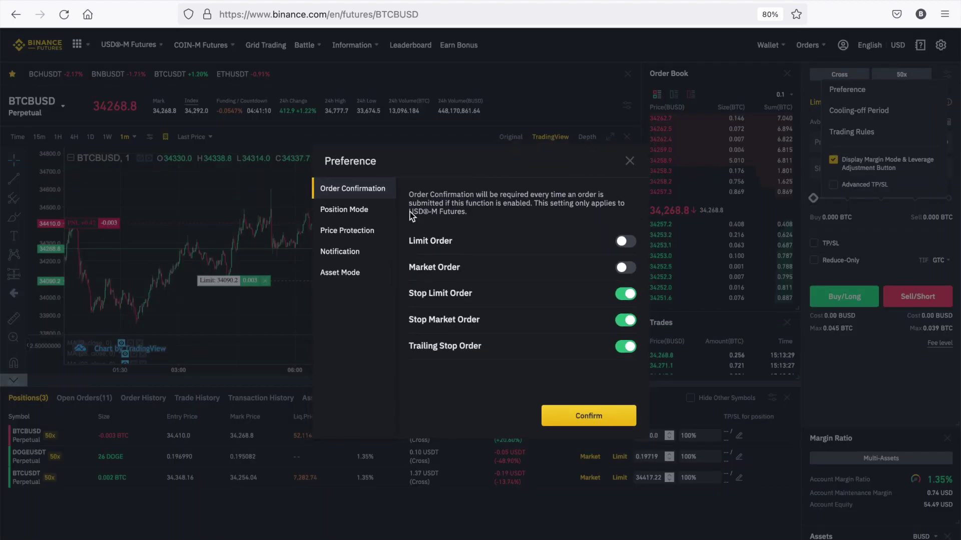
left_click(368, 211)
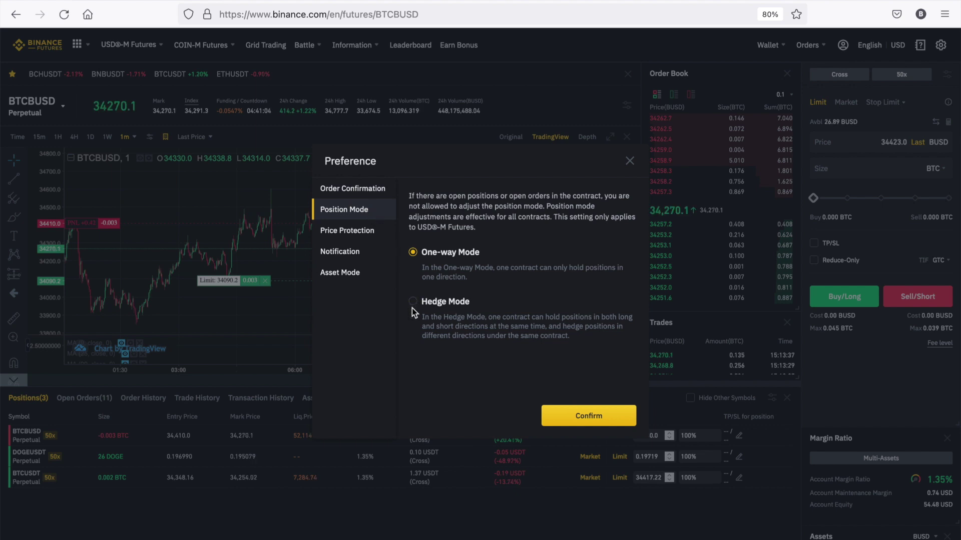
left_click(368, 237)
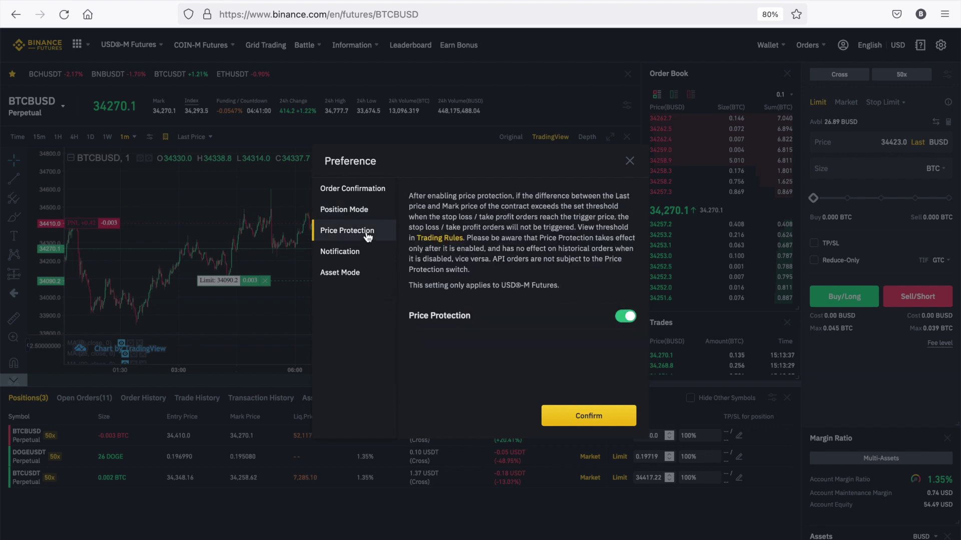
left_click(366, 257)
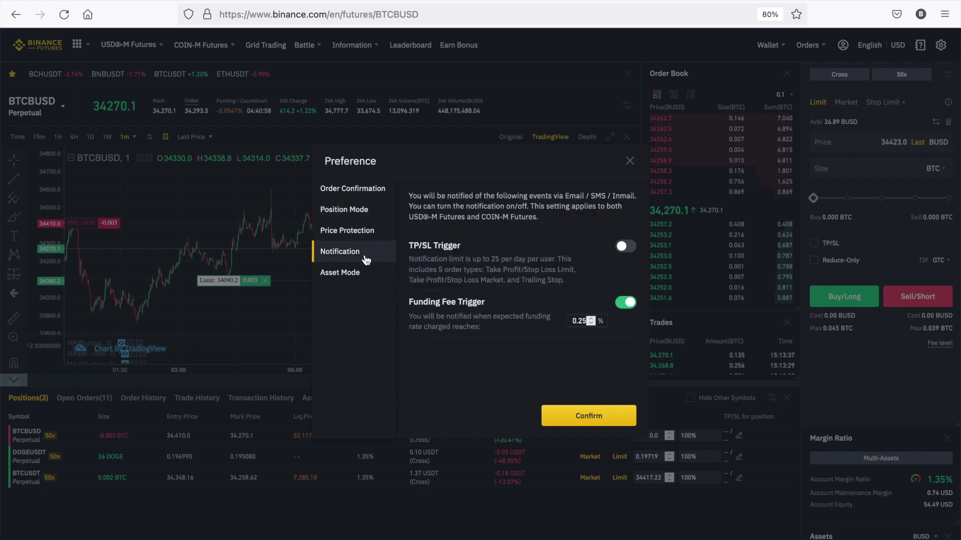
left_click(367, 281)
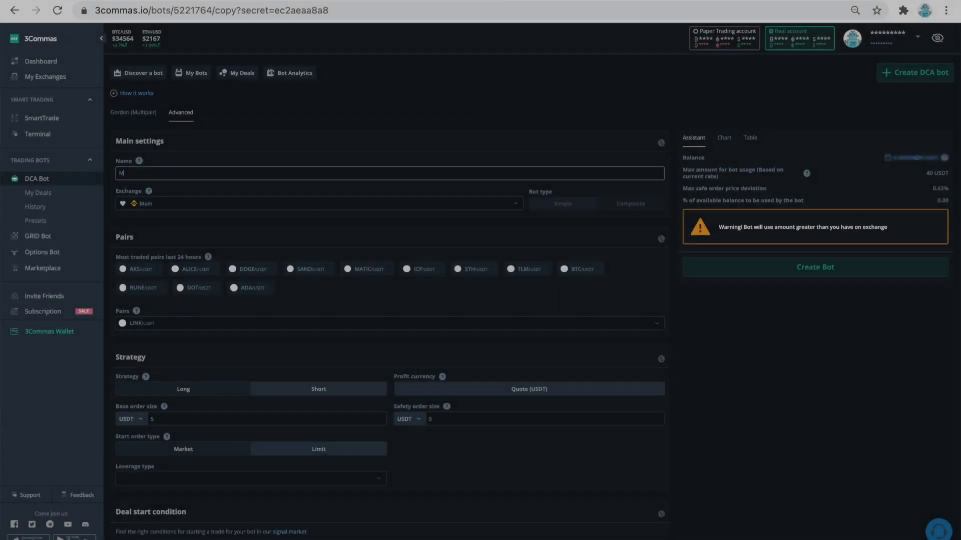
- Name the bot 'Multi BTC Long' and search BTC in the trading pair list
type("ulti")
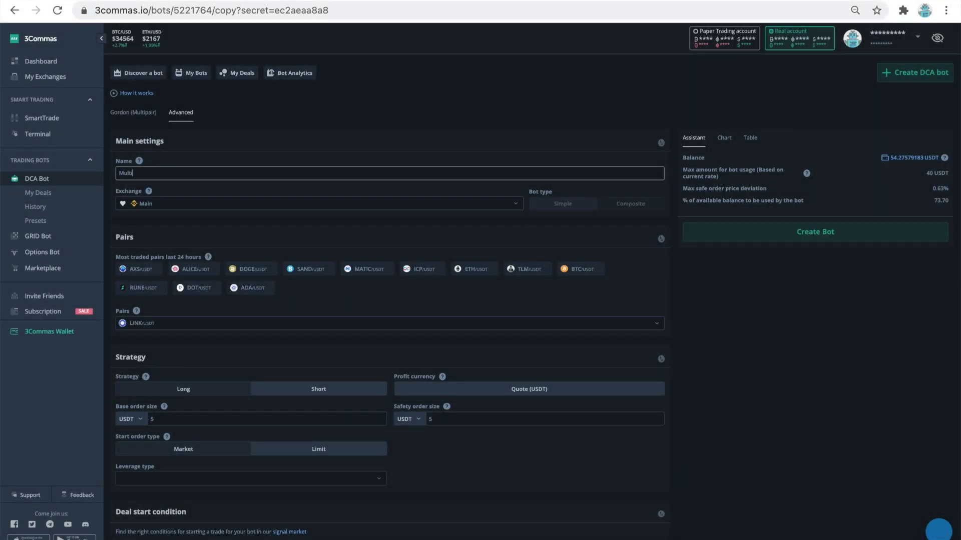
type(" BTC")
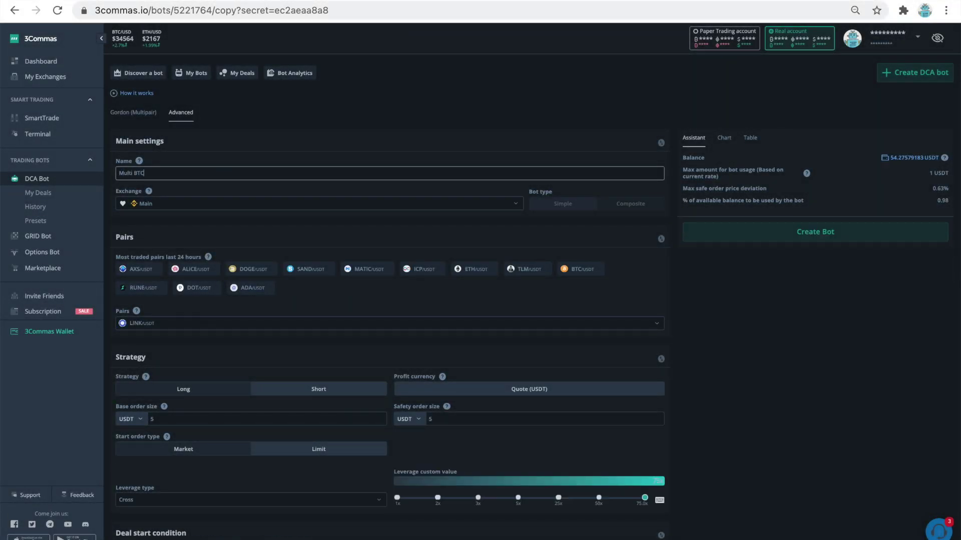
left_click(176, 329)
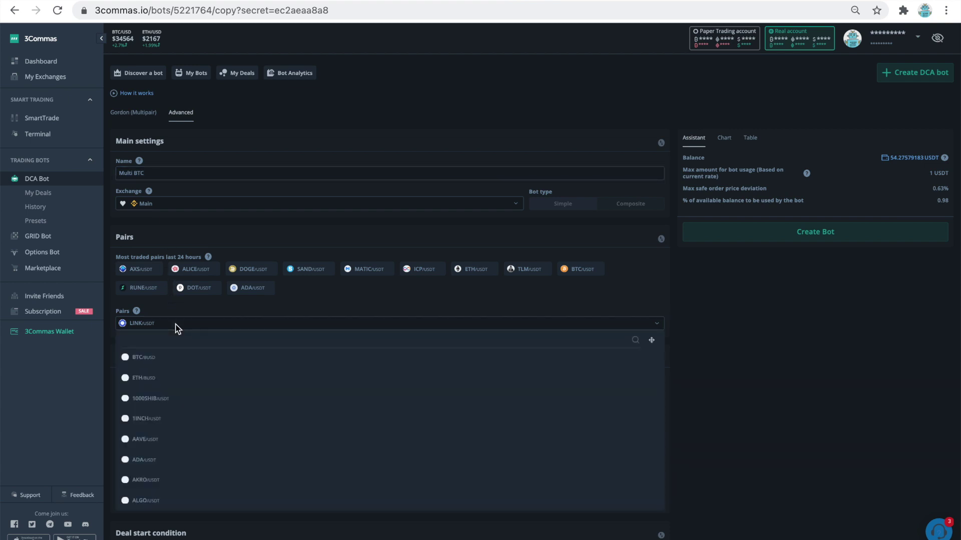
type("btc")
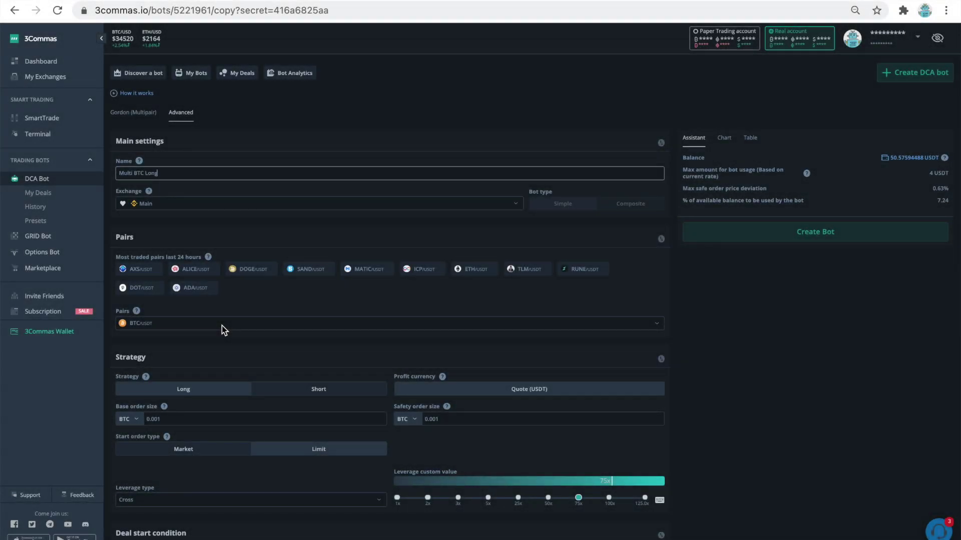
- Change the bot's trading pair to BTC/BUSD
left_click(221, 325)
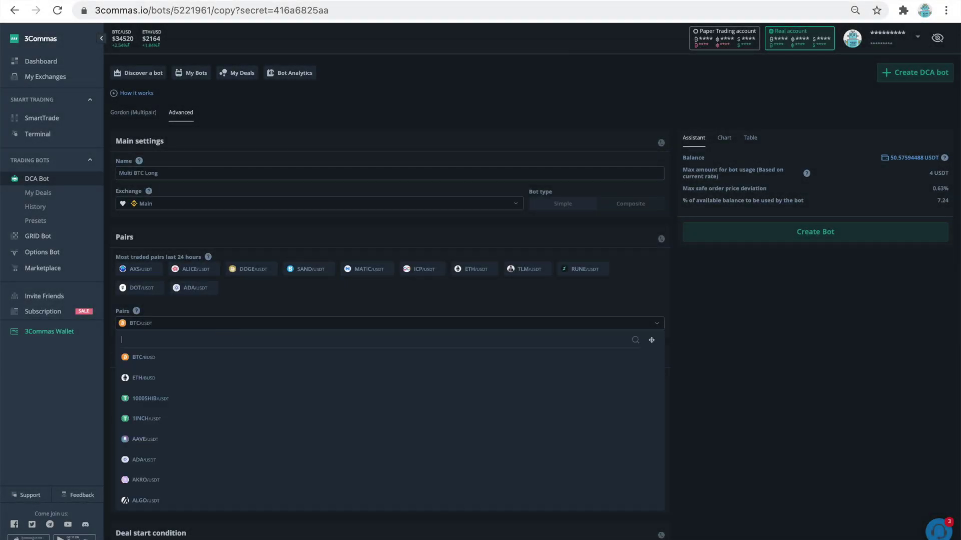
type("BTC")
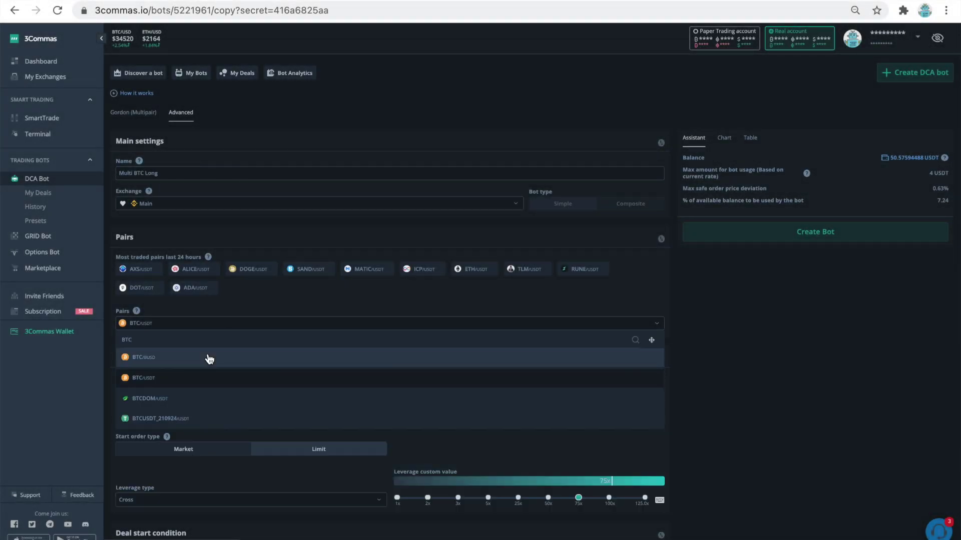
left_click(208, 356)
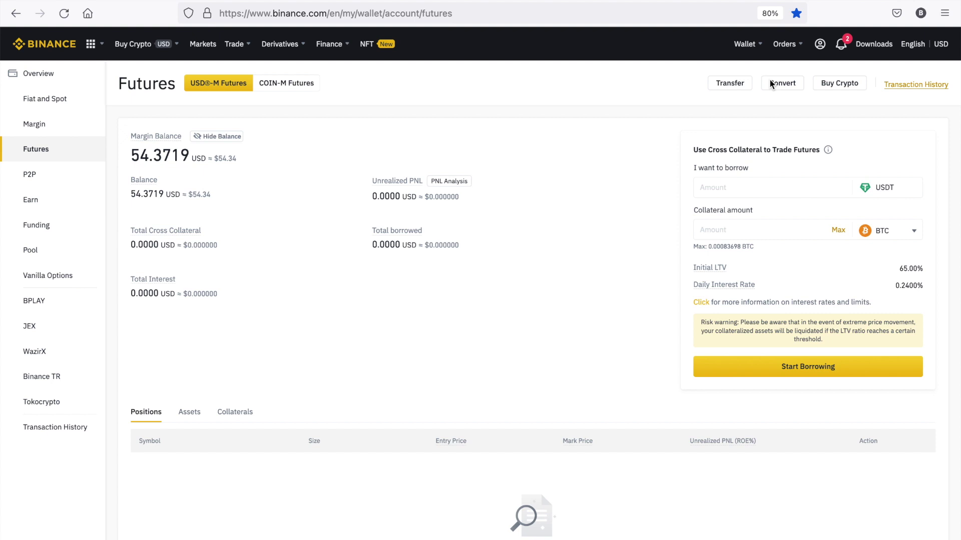
- Convert 15 USDT into BUSD in the futures wallet, confirming the conversion
left_click(771, 83)
type("1")
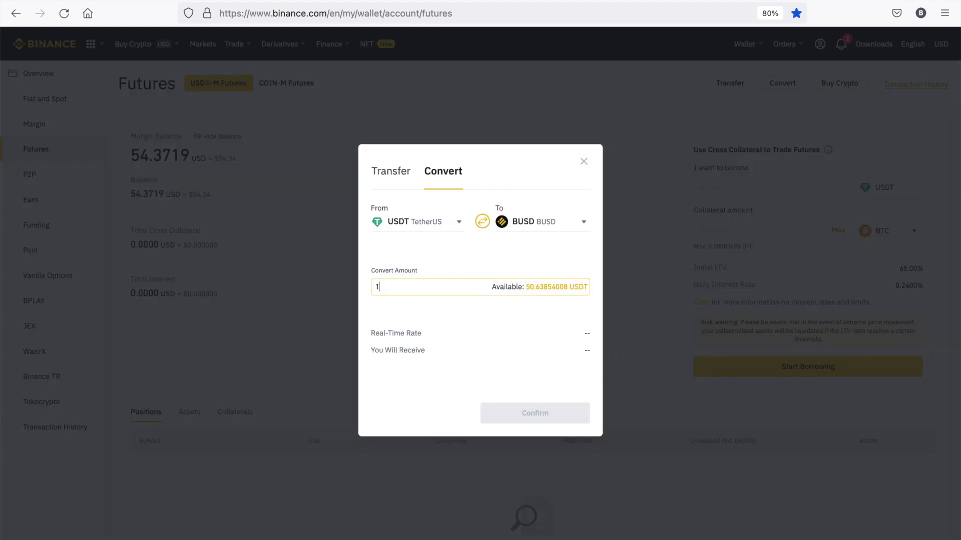
type("5")
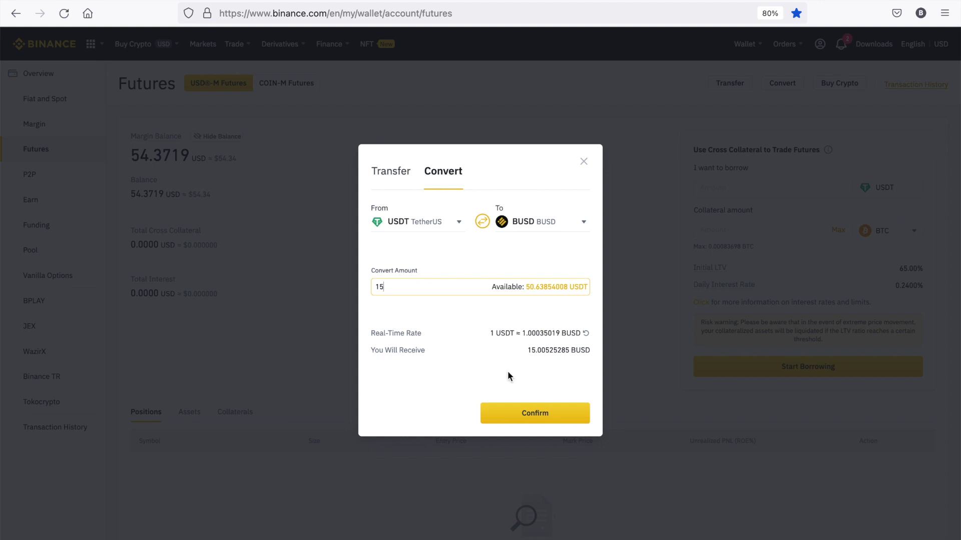
left_click(523, 424)
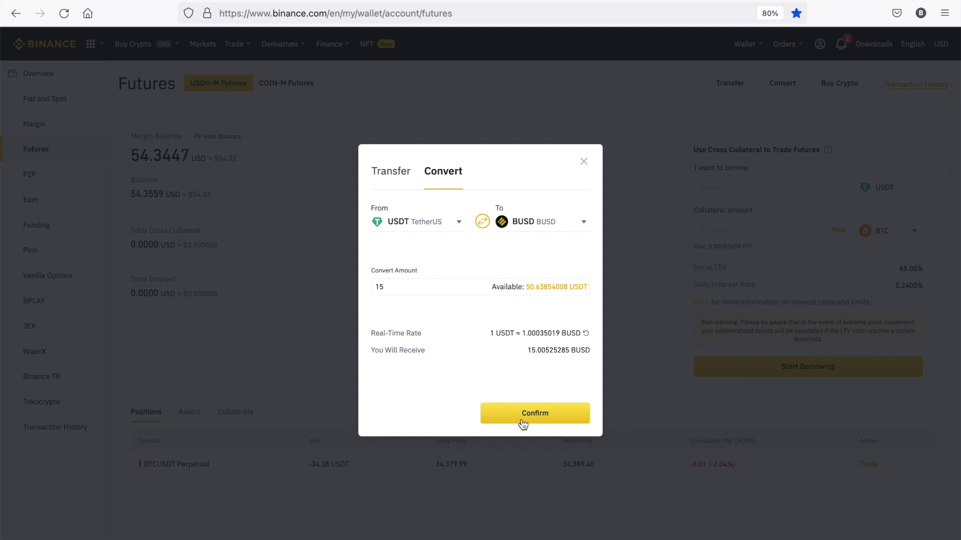
left_click(522, 420)
left_click(522, 416)
left_click(583, 162)
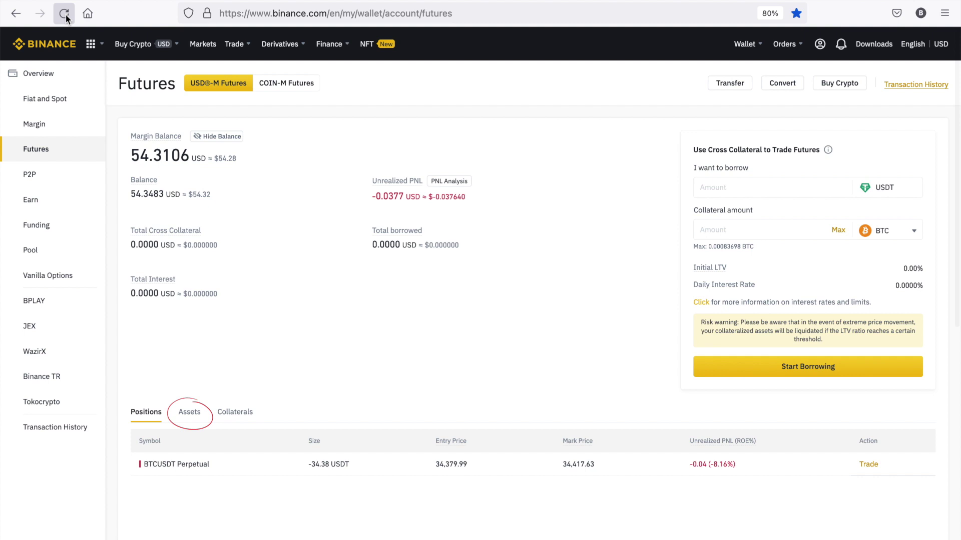
- Show the futures Assets list with about 30.01 BUSD and 24.33 USDT
left_click(189, 415)
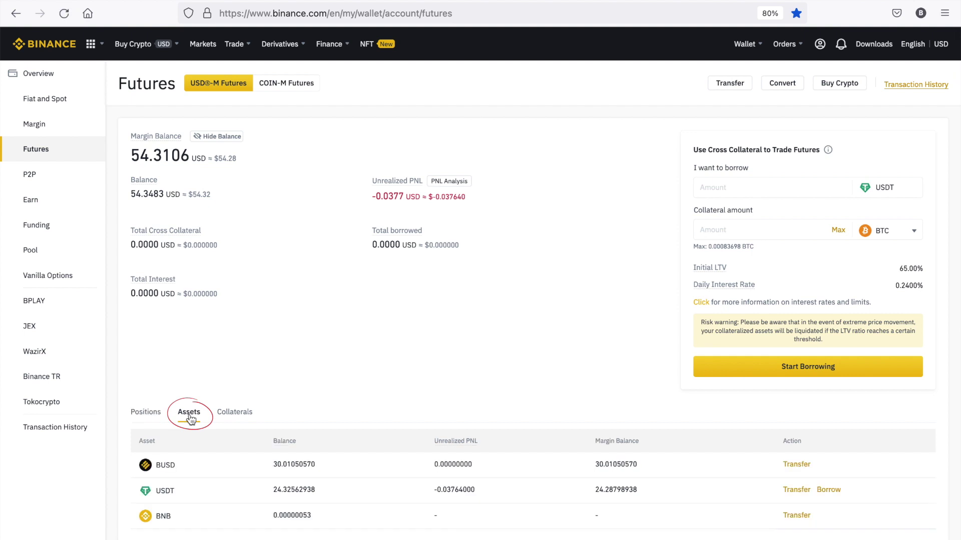
scroll(191, 419, "down", 3)
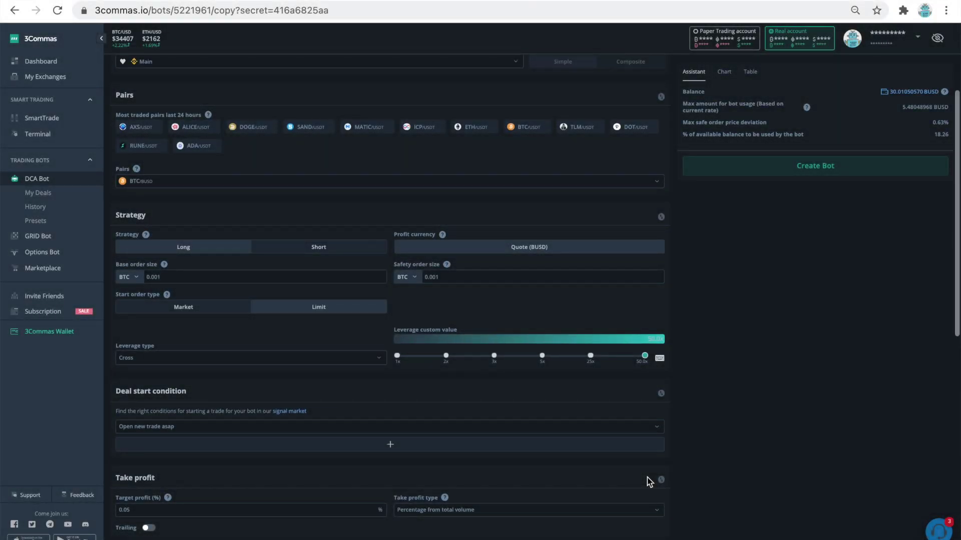
- Create the Multi BTC Long bot on BTC/BUSD and start it running
scroll(647, 477, "up", 4)
scroll(647, 477, "up", 1)
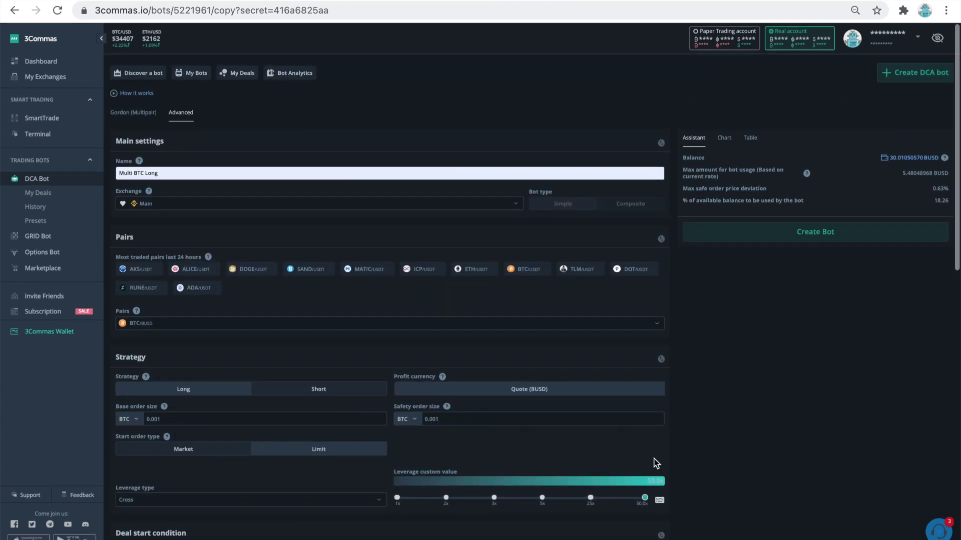
left_click(775, 234)
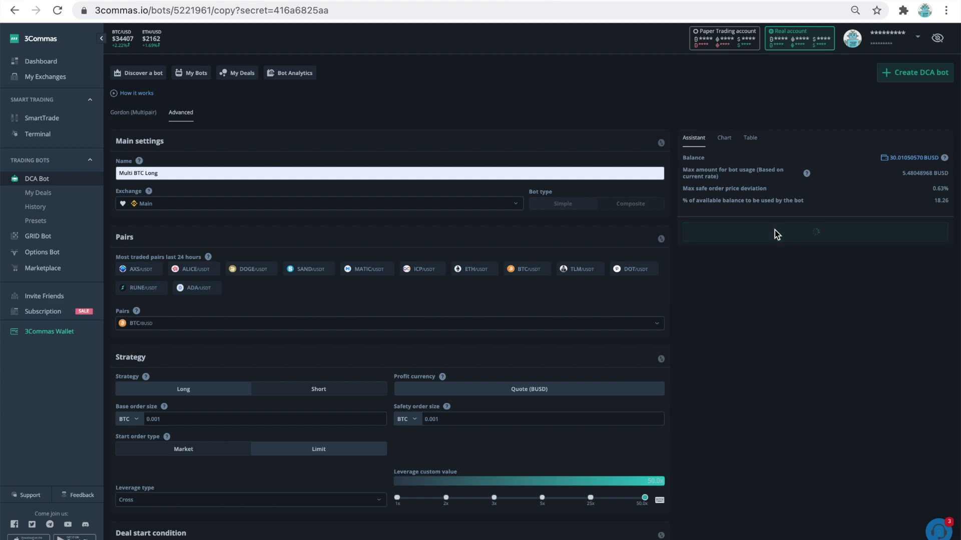
left_click(599, 334)
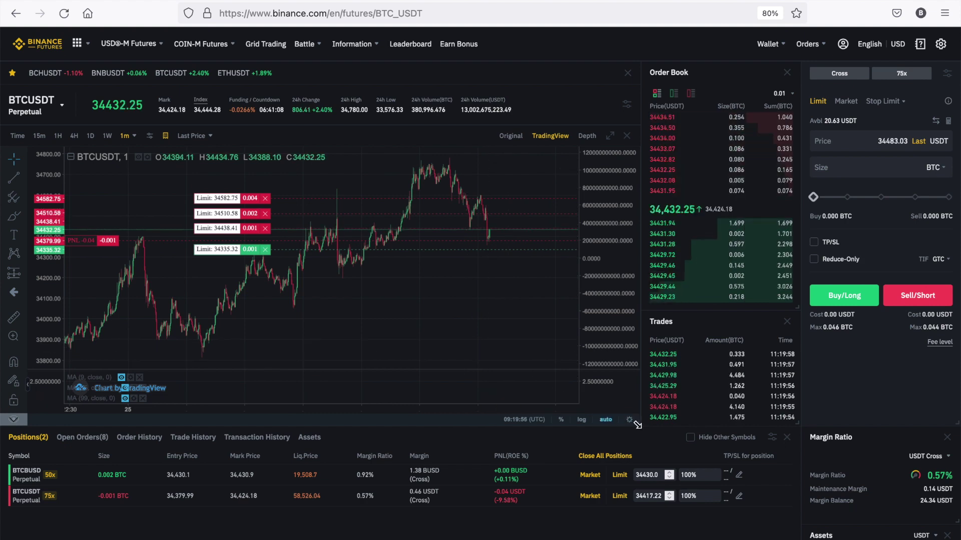
- Shorten the chart and trades panels and switch the trading page to BTCBUSD
left_click_drag(635, 405, 635, 383)
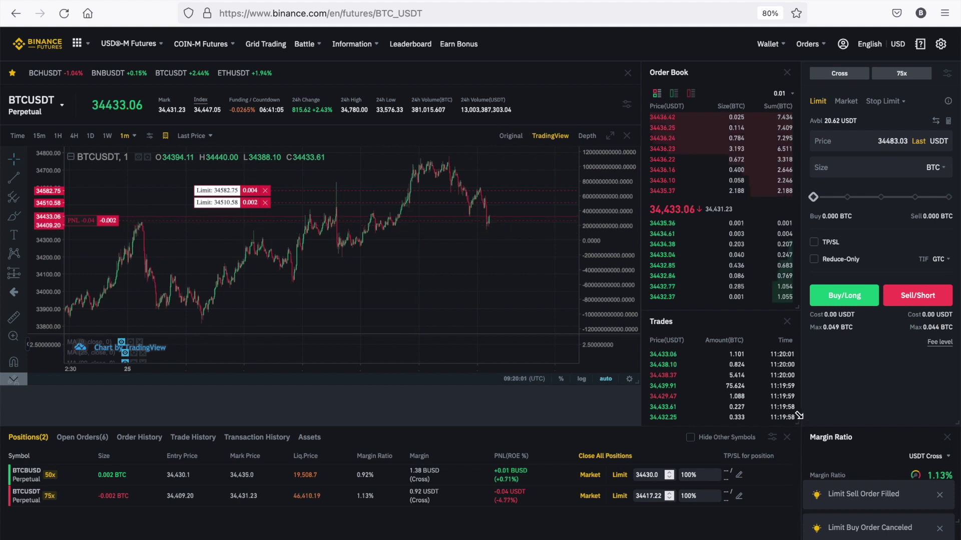
left_click_drag(794, 398, 790, 374)
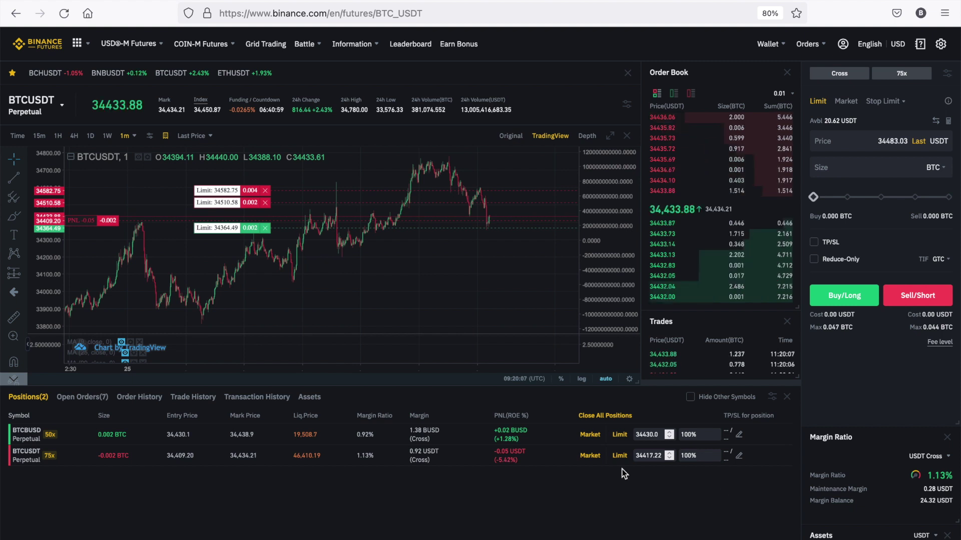
left_click(26, 440)
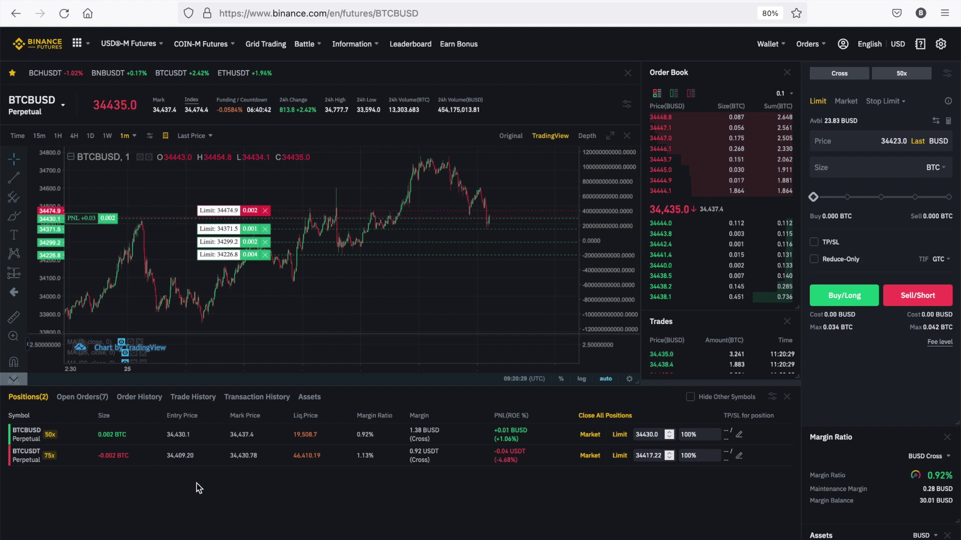
scroll(198, 487, "down", 1)
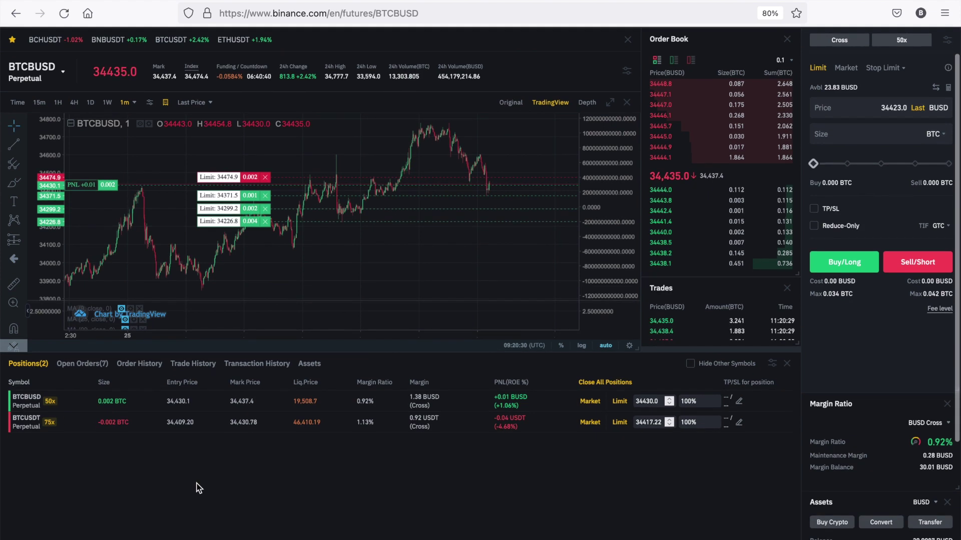
scroll(199, 487, "down", 2)
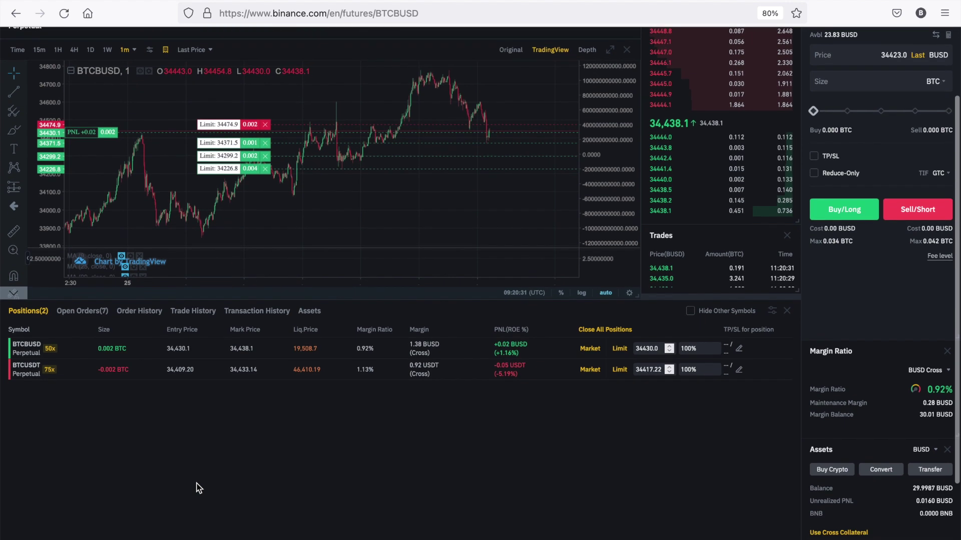
scroll(198, 488, "down", 1)
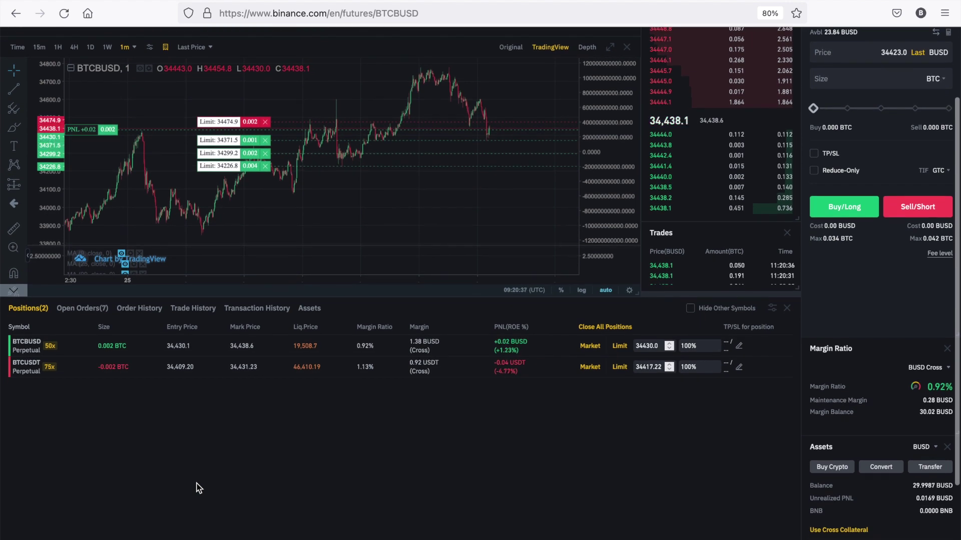
scroll(199, 487, "up", 1)
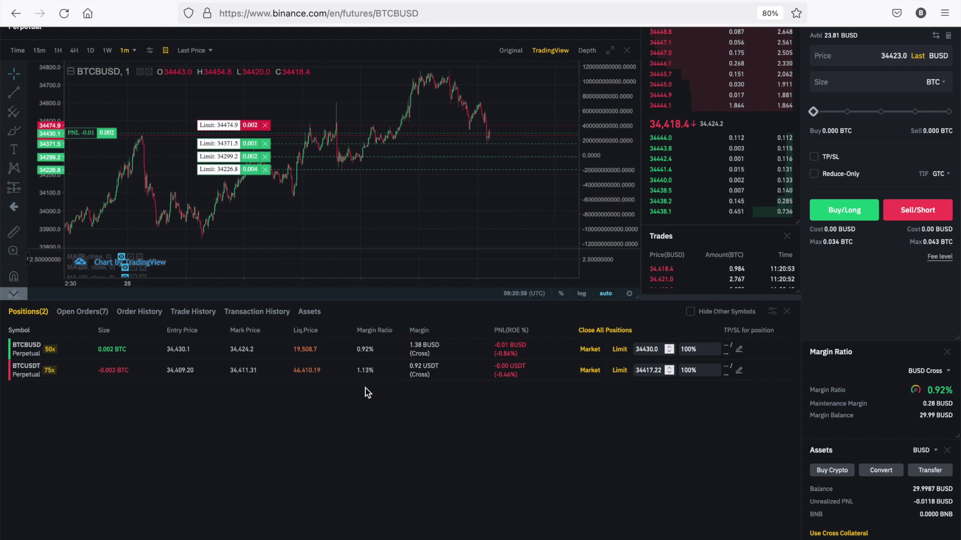
- Switch to the BTCUSDT perpetual trading page from the Positions table
left_click(20, 376)
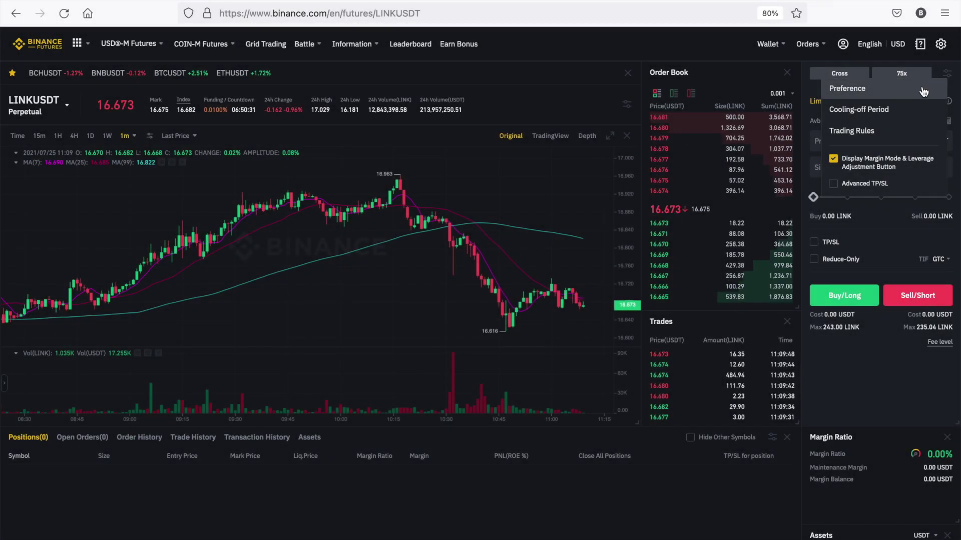
- Enable Multi-Assets Mode, switching DENTUSDT and COMPUSDT from isolated to cross margin
left_click(923, 90)
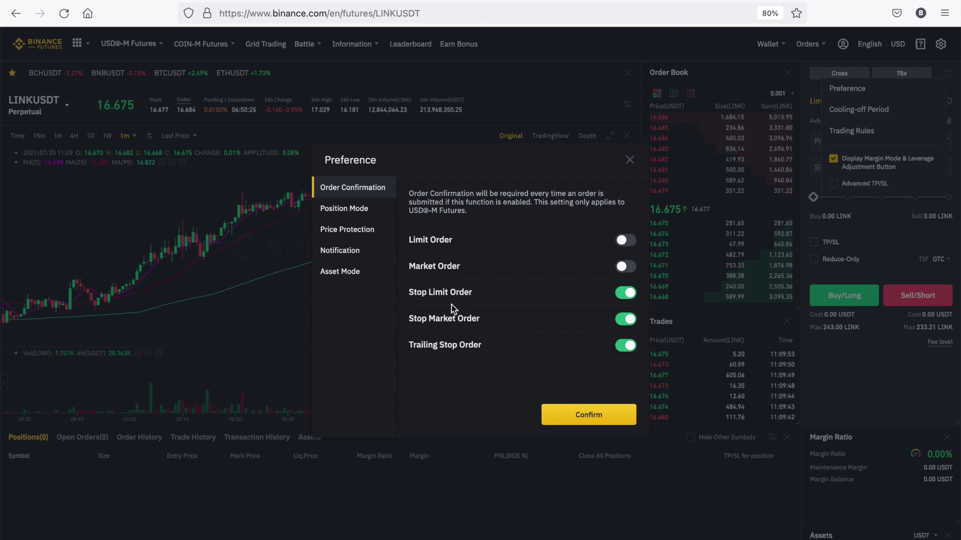
left_click(370, 279)
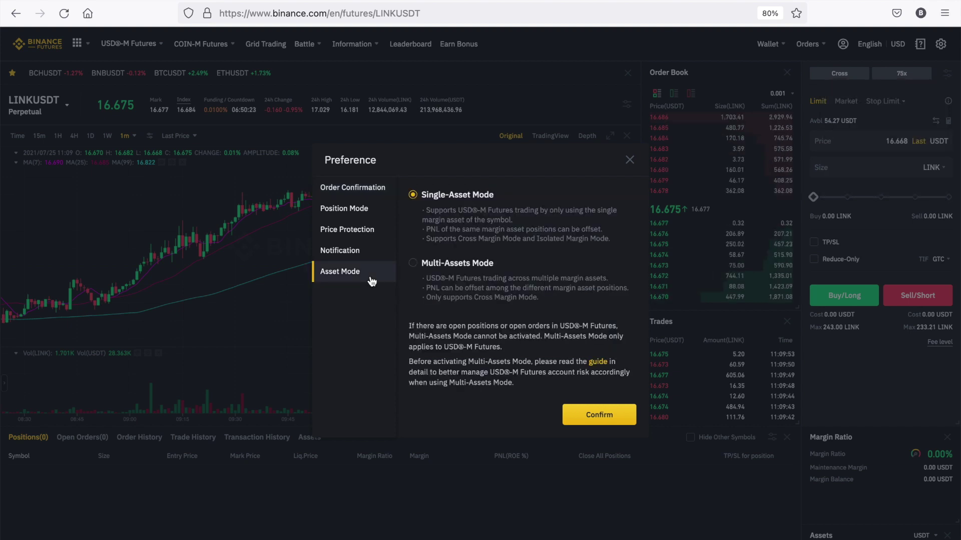
left_click(412, 264)
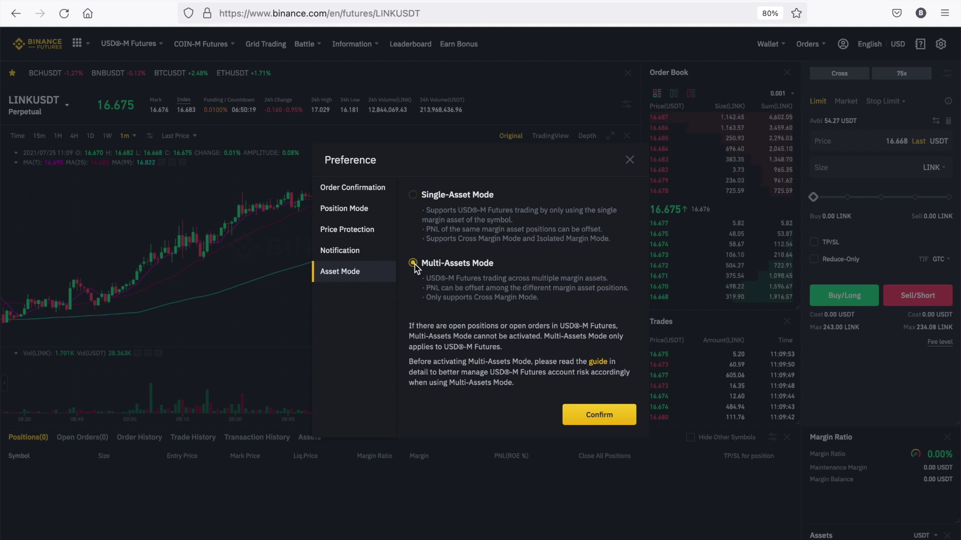
left_click(577, 414)
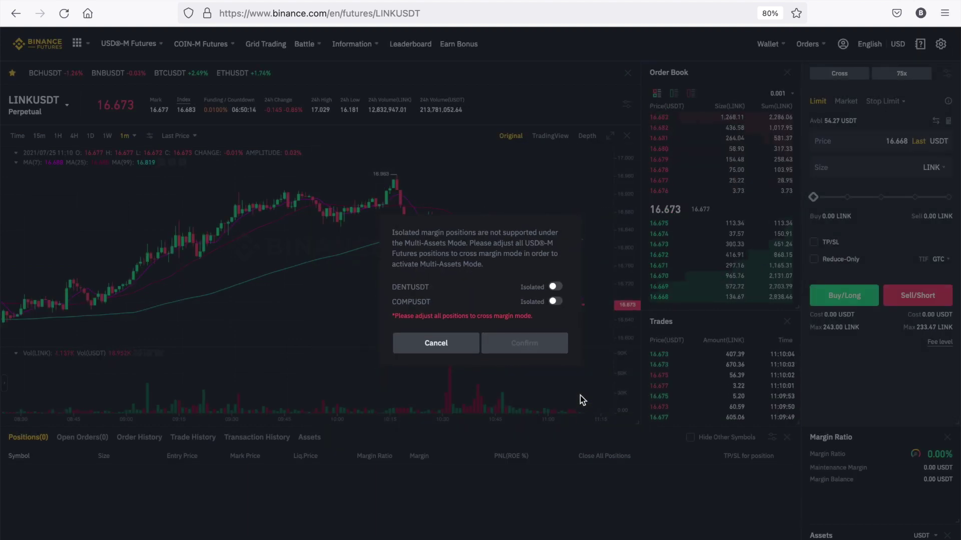
left_click(555, 288)
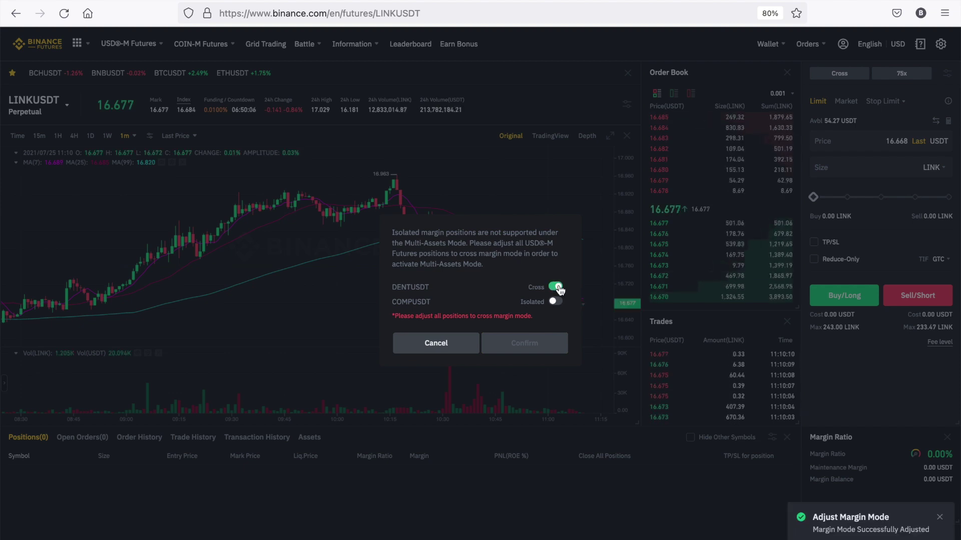
left_click(555, 287)
left_click(555, 301)
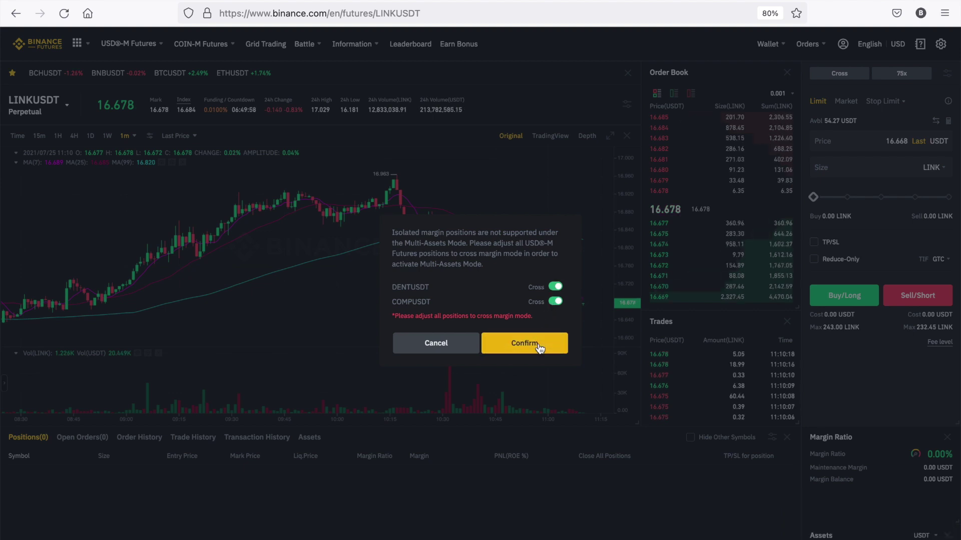
left_click(550, 343)
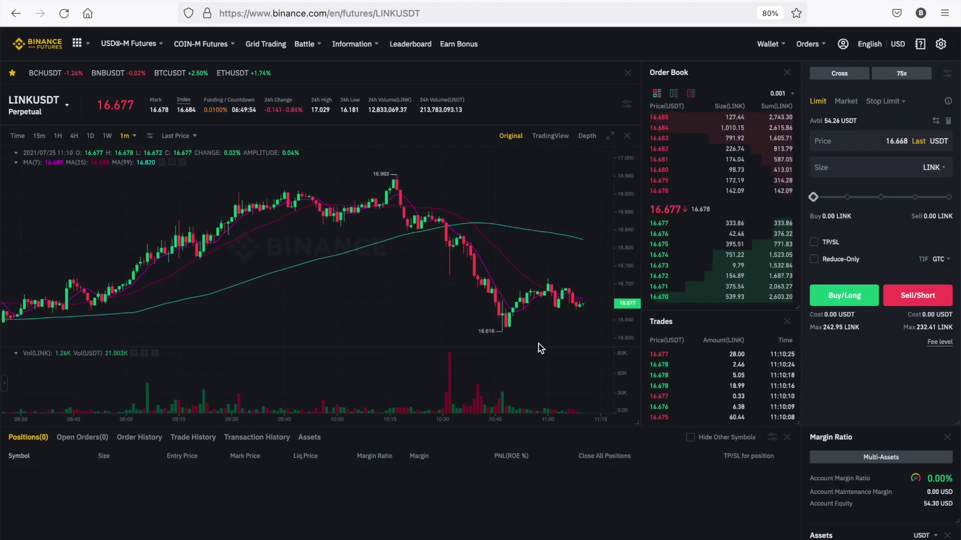
- Reopen Asset Mode preferences via the Margin Ratio panel's Multi-Assets button
scroll(817, 386, "down", 5)
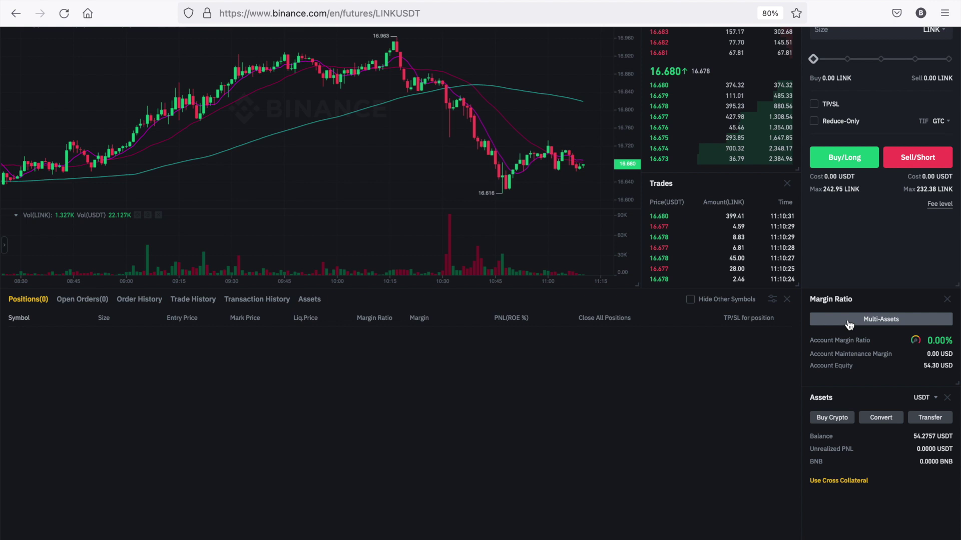
left_click(849, 323)
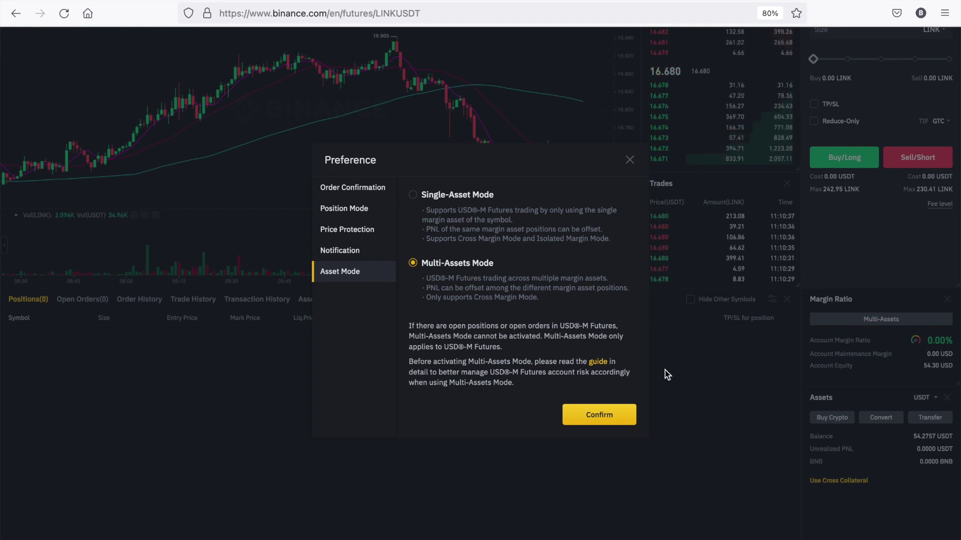
- Open the Multi-Assets Mode guide article from the Asset Mode panel and read through it
left_click(603, 361)
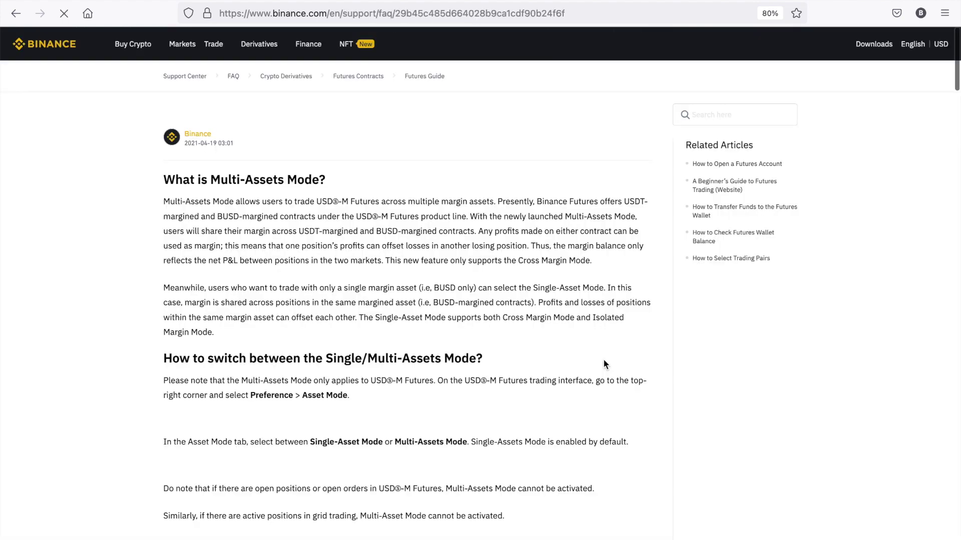
scroll(604, 363, "down", 3)
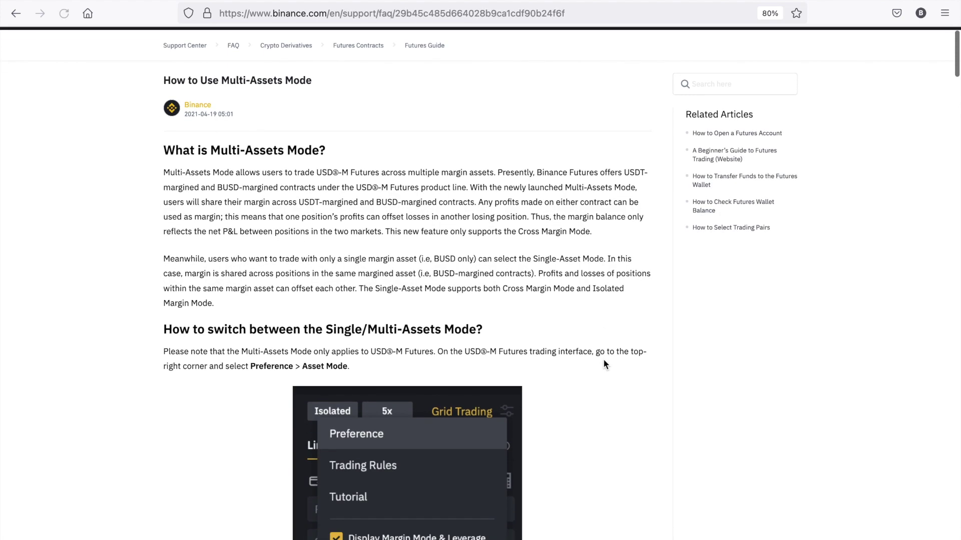
scroll(604, 364, "down", 3)
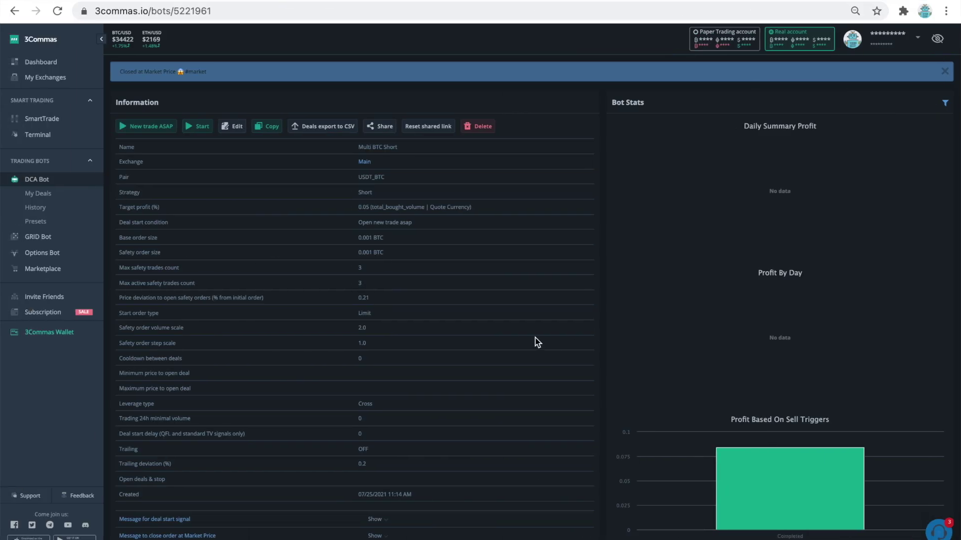
- Start the Multi BTC Short bot, then open the Multi BTC Long bot
left_click(209, 126)
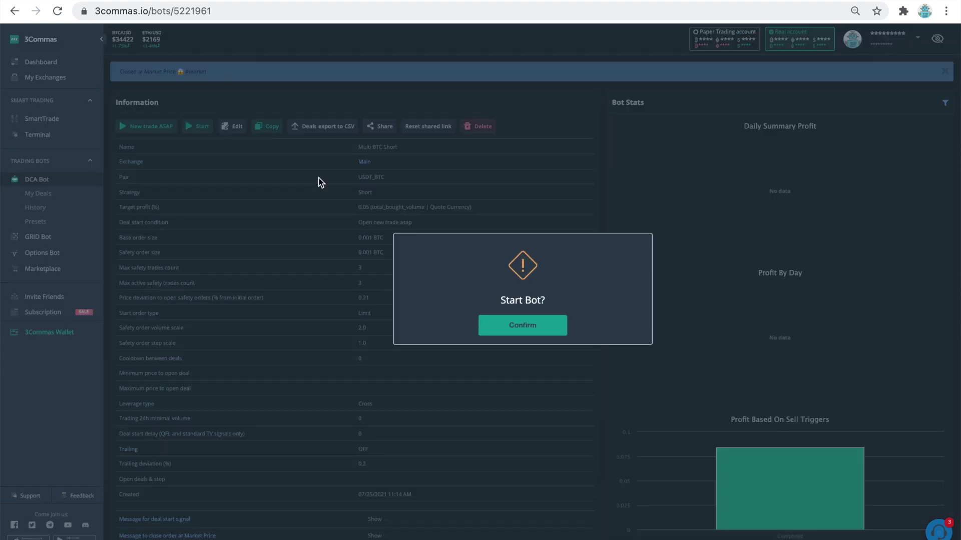
left_click(510, 332)
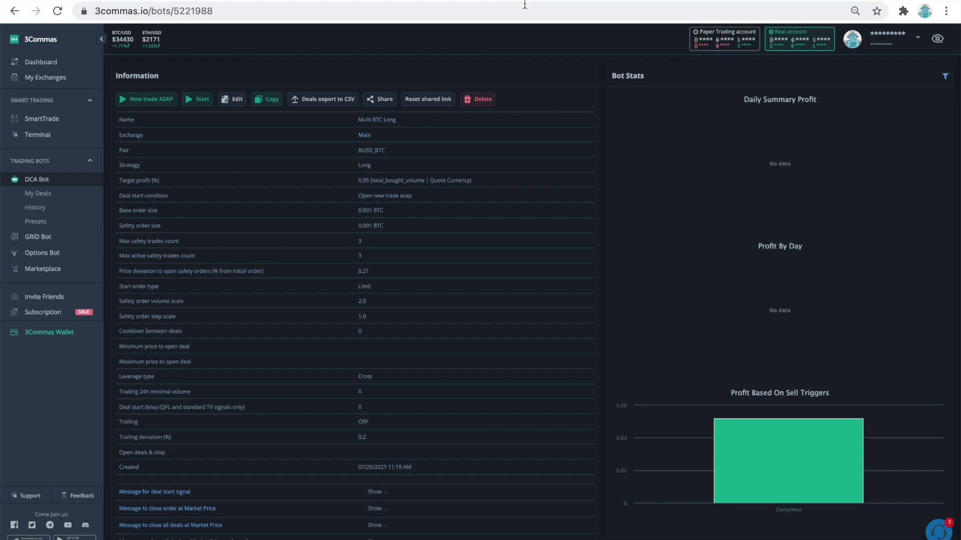
left_click(200, 99)
- Confirm starting the Multi BTC Long bot
left_click(492, 324)
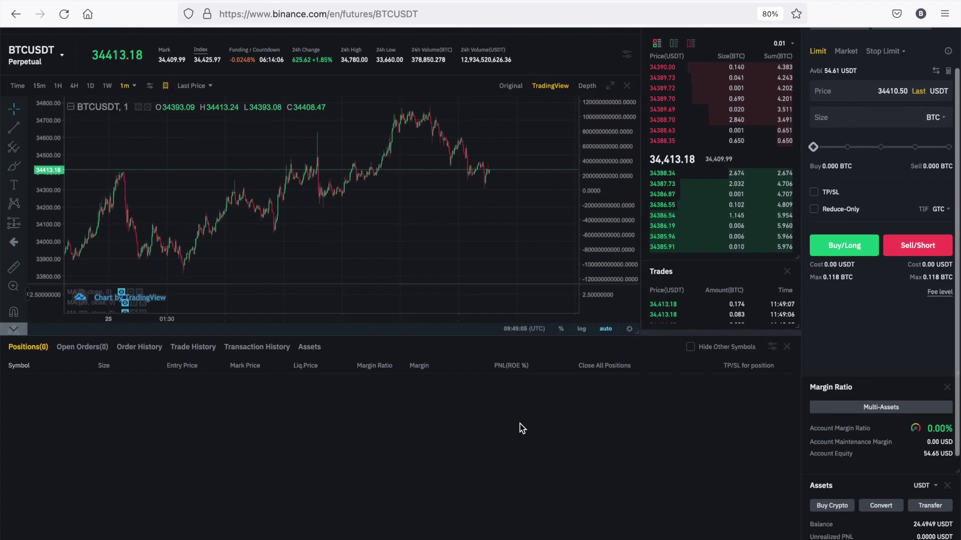
scroll(520, 428, "up", 2)
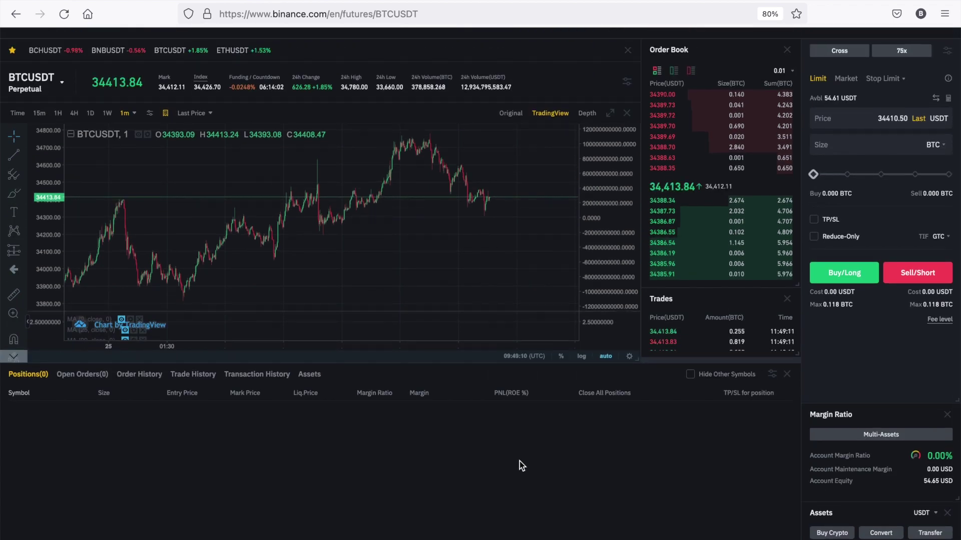
scroll(519, 461, "down", 2)
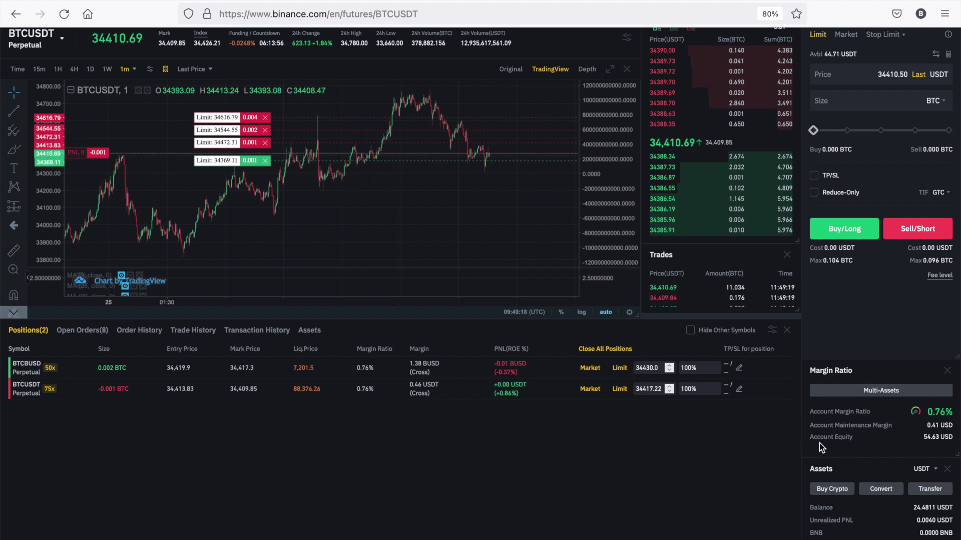
scroll(813, 438, "down", 1)
scroll(813, 436, "down", 1)
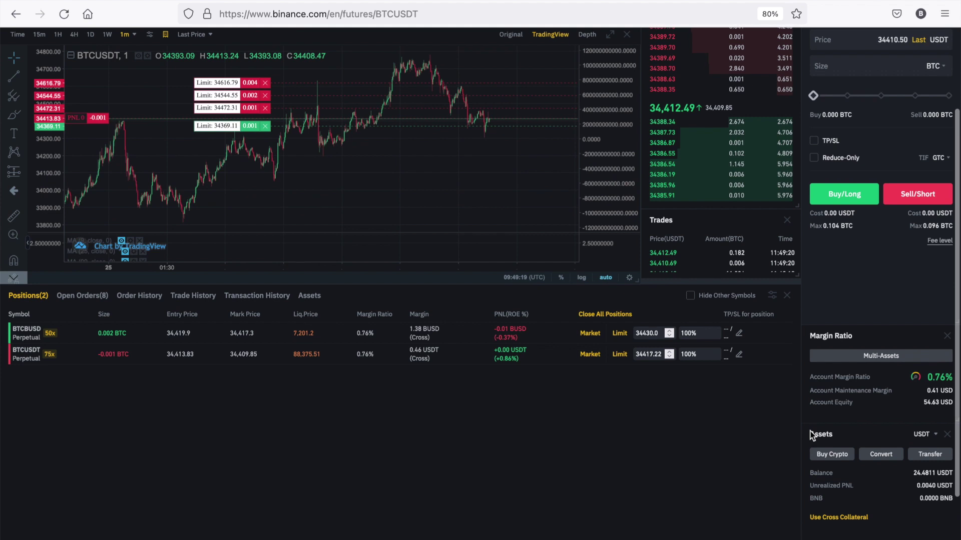
- Show the asset balance in BUSD and open the BTCBUSD market from its position
left_click(933, 436)
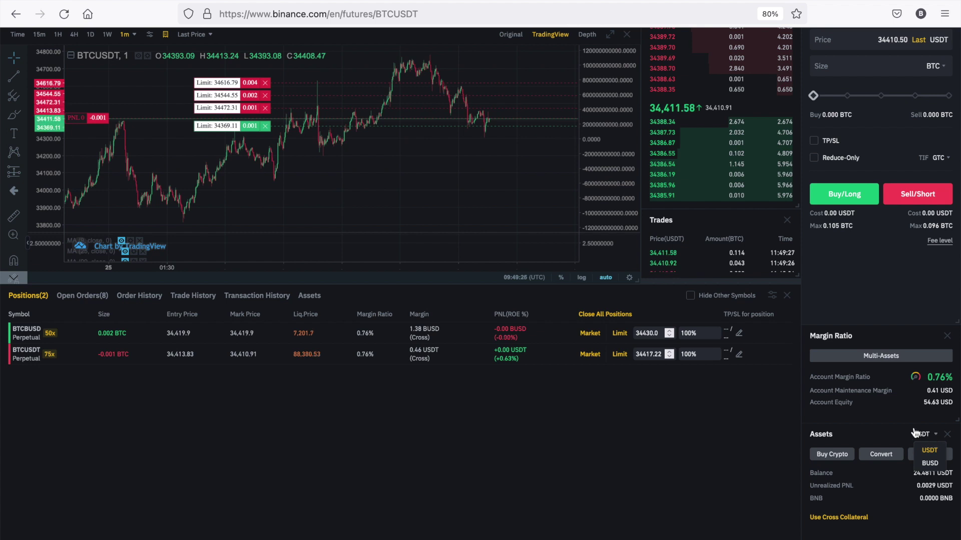
left_click(922, 433)
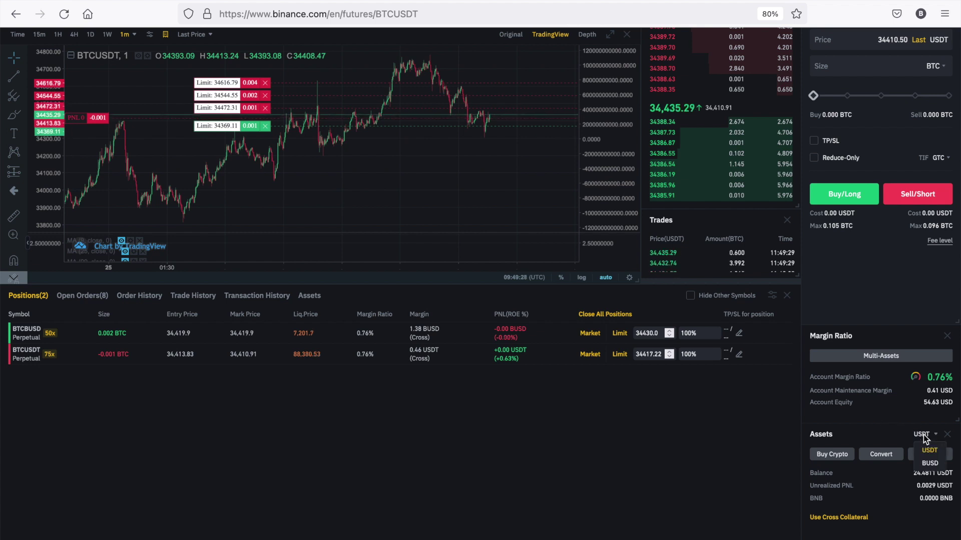
left_click(928, 451)
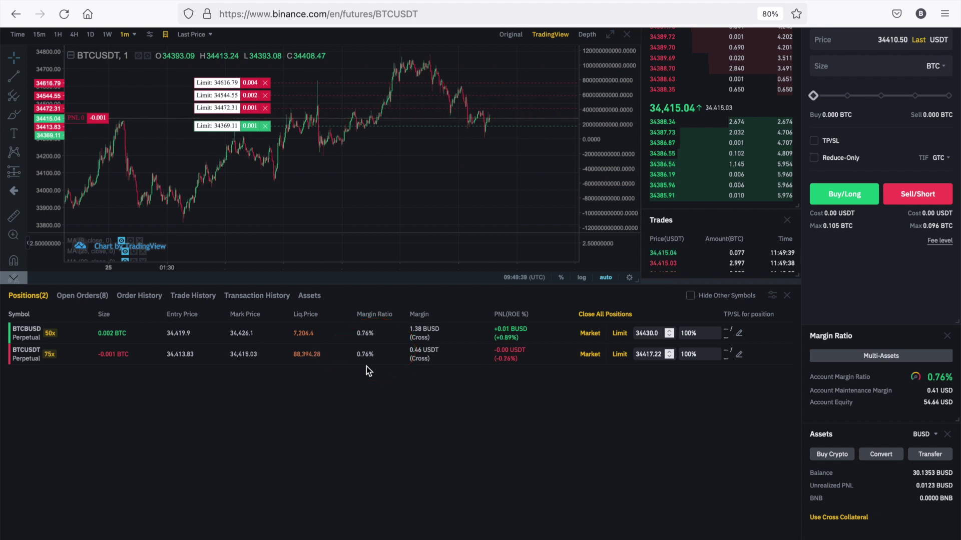
left_click(28, 333)
type("busd")
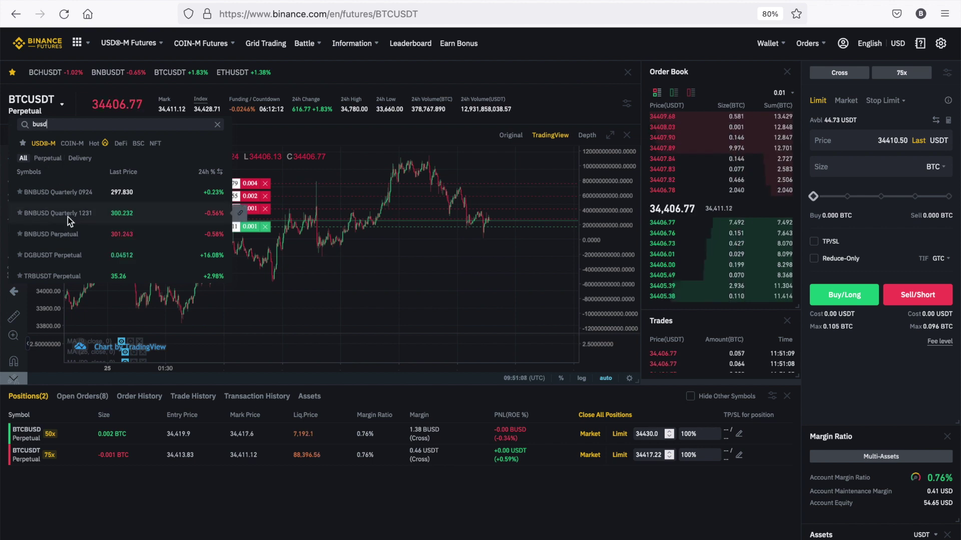
- Scroll through the BUSD contract search results
scroll(68, 217, "down", 3)
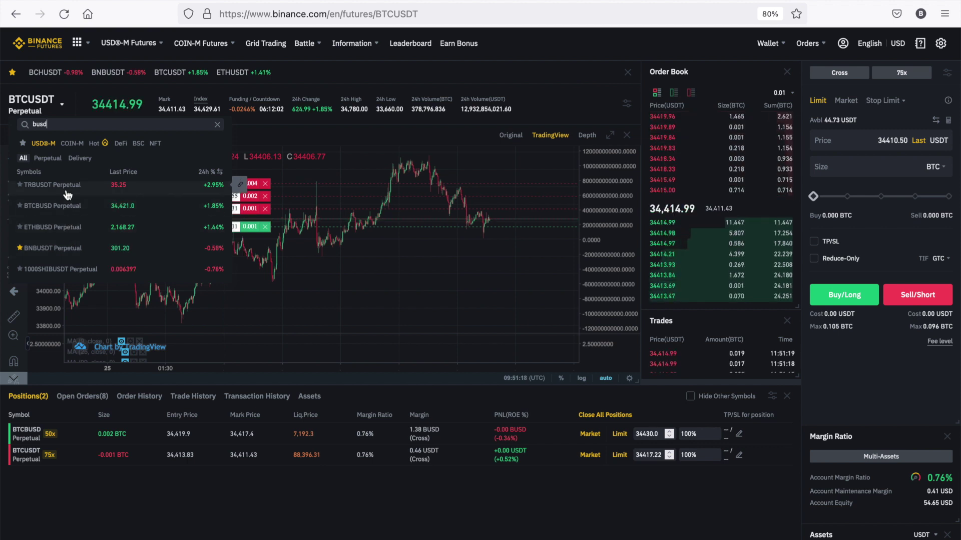
scroll(67, 193, "up", 1)
scroll(66, 191, "up", 2)
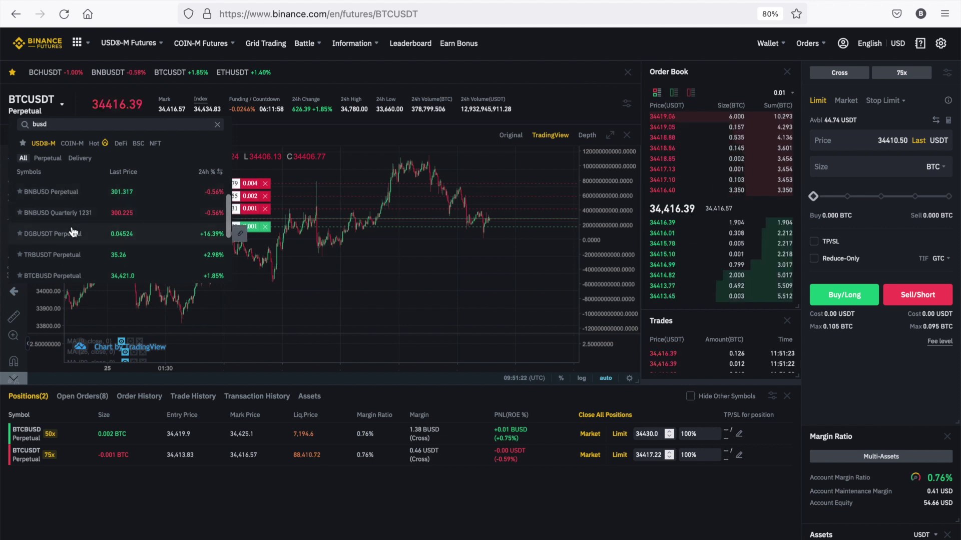
scroll(72, 231, "up", 1)
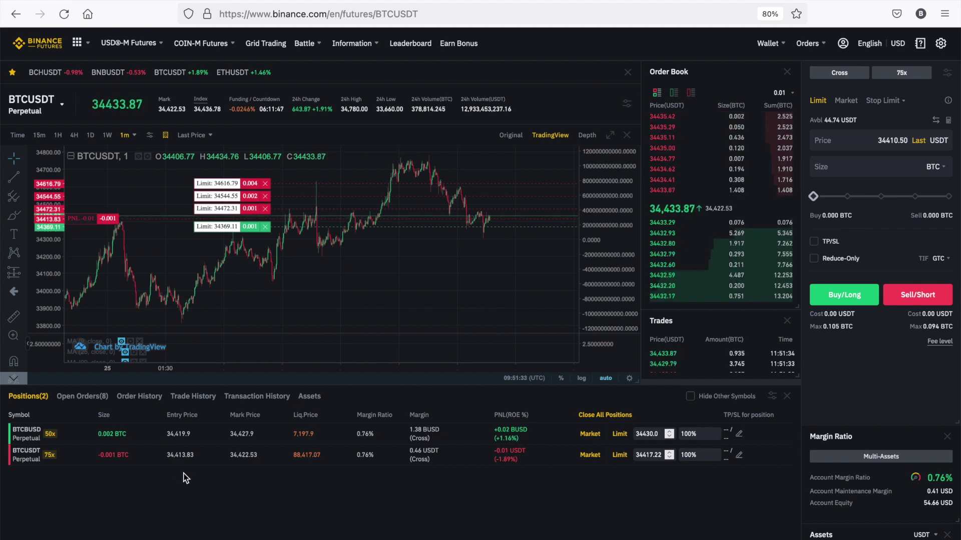
- Load BTCBUSD Perpetual from the symbol list and scroll down the page
left_click(27, 440)
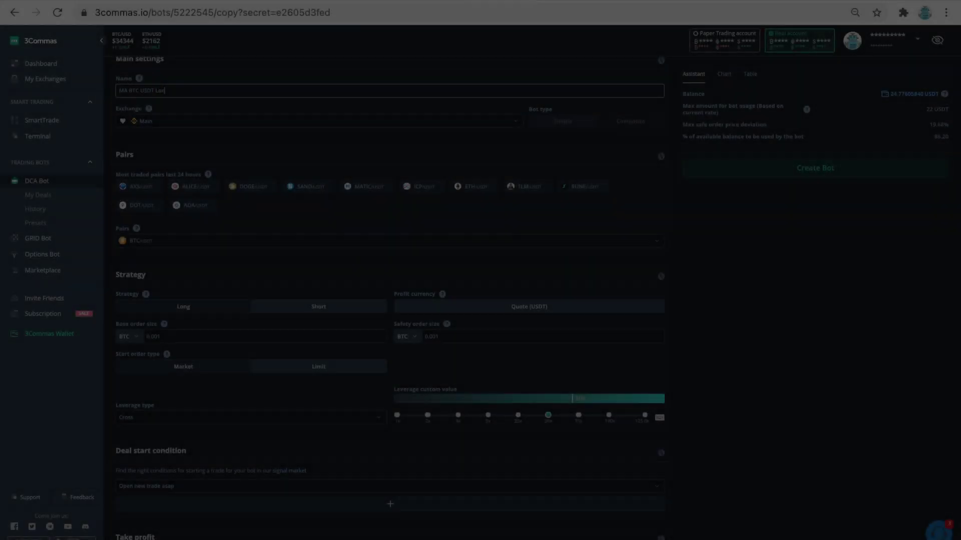
scroll(239, 221, "down", 5)
scroll(239, 221, "down", 2)
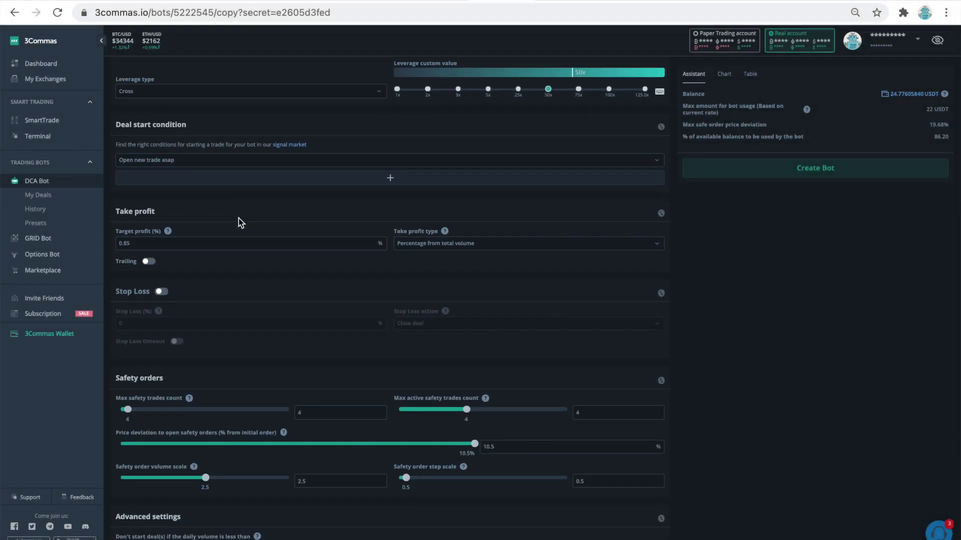
scroll(400, 76, "down", 1)
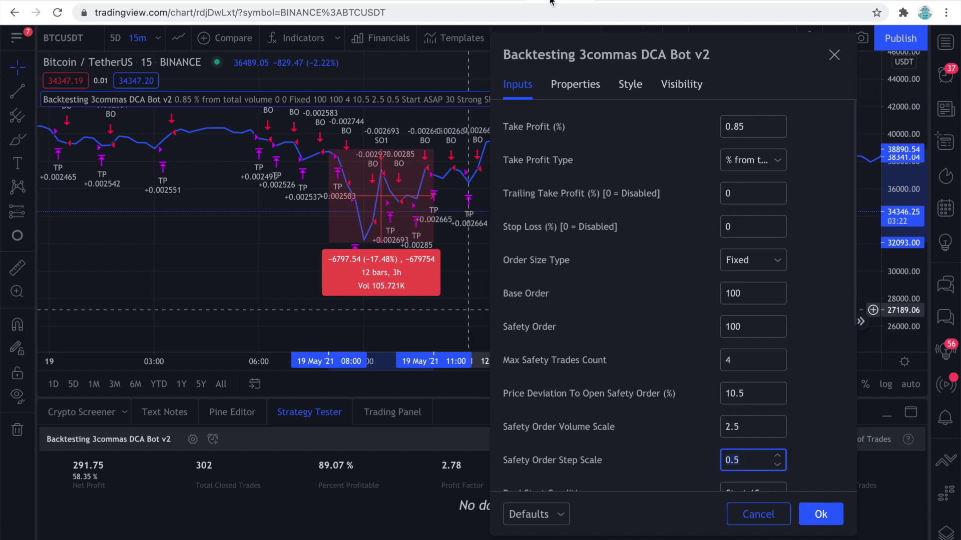
- Set the backtest Bot Direction to Long and max safety trades count to 5
scroll(687, 213, "down", 1)
scroll(687, 213, "down", 3)
left_click(761, 435)
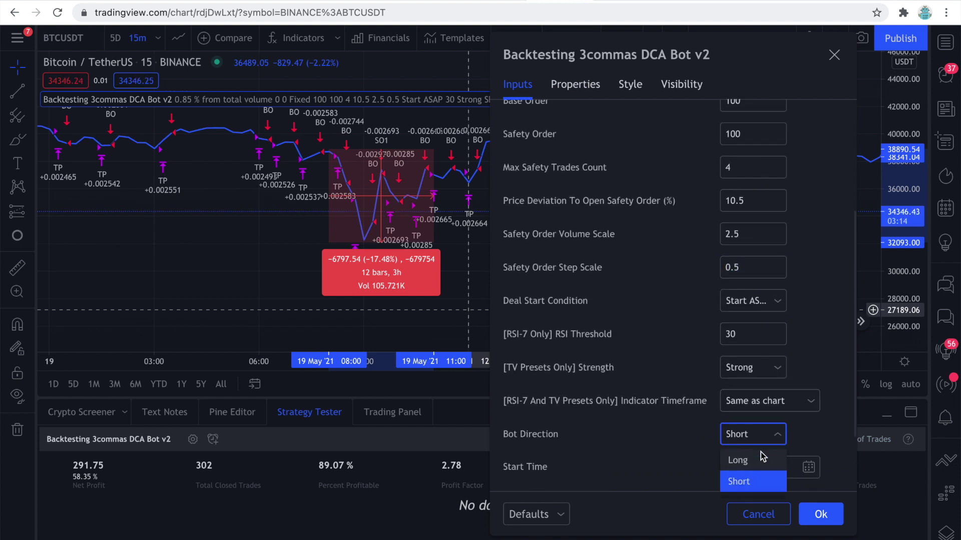
left_click(760, 456)
scroll(761, 455, "up", 3)
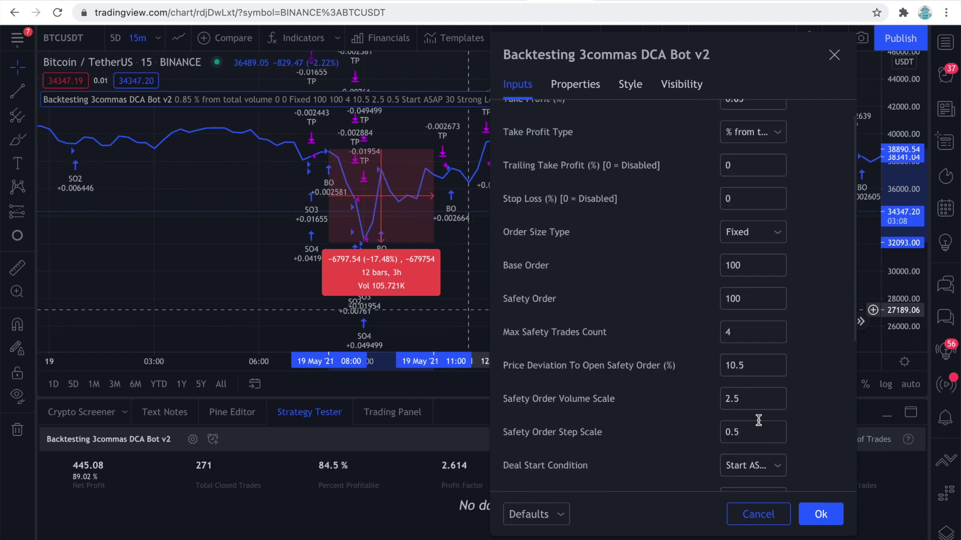
left_click(778, 328)
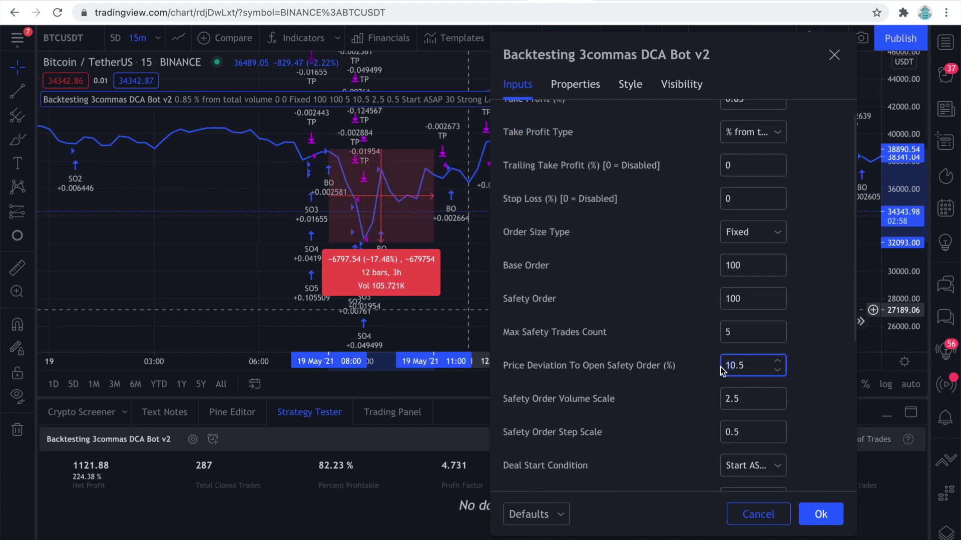
type("8.5")
- Try an 11.5 price deviation, then set it back to 10.5
left_click(761, 399)
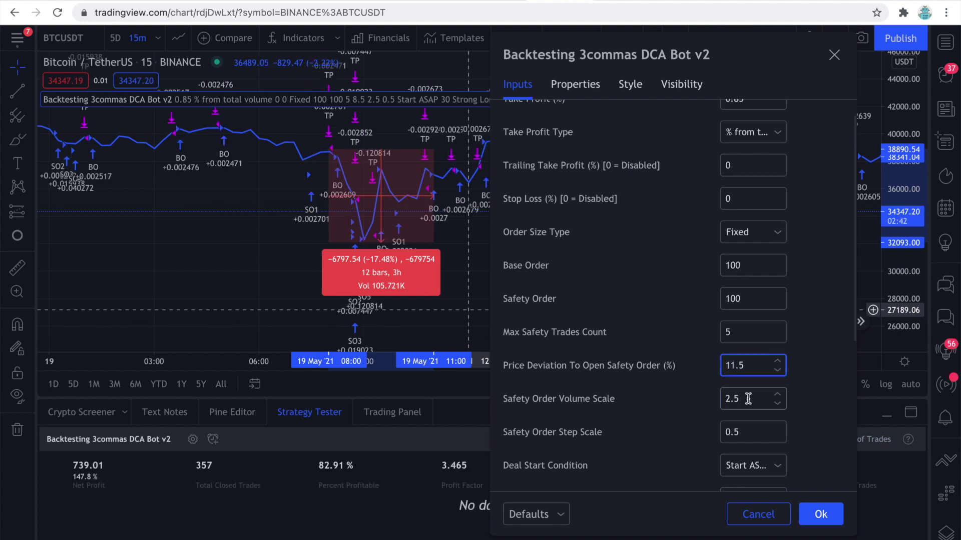
left_click(748, 399)
left_click(731, 367)
left_click(743, 403)
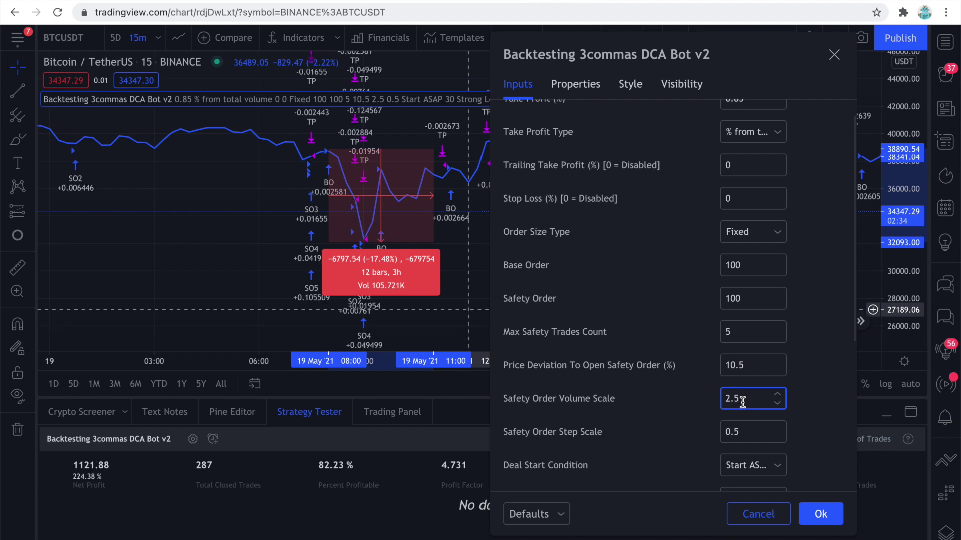
- Raise max safety trades count to 7, entering 7 in the field
left_click(778, 329)
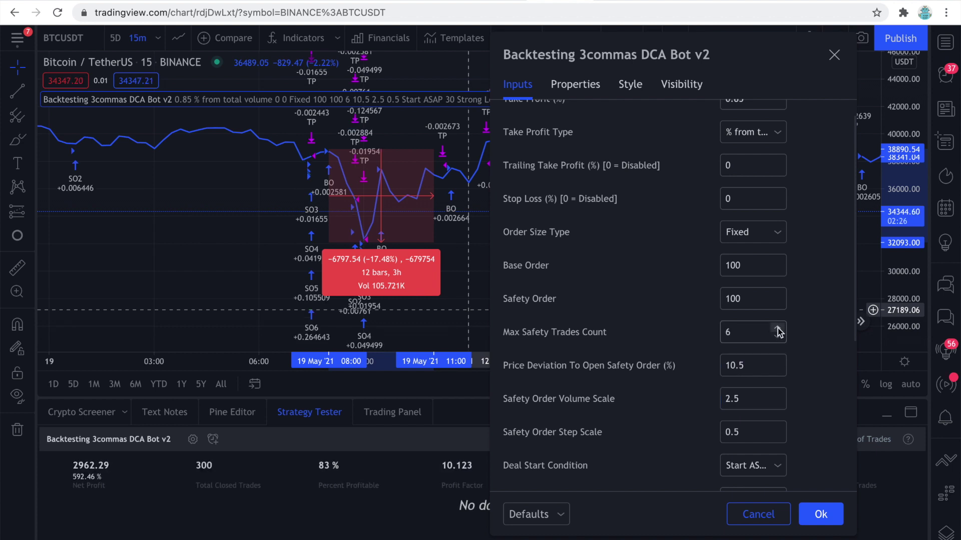
left_click(778, 329)
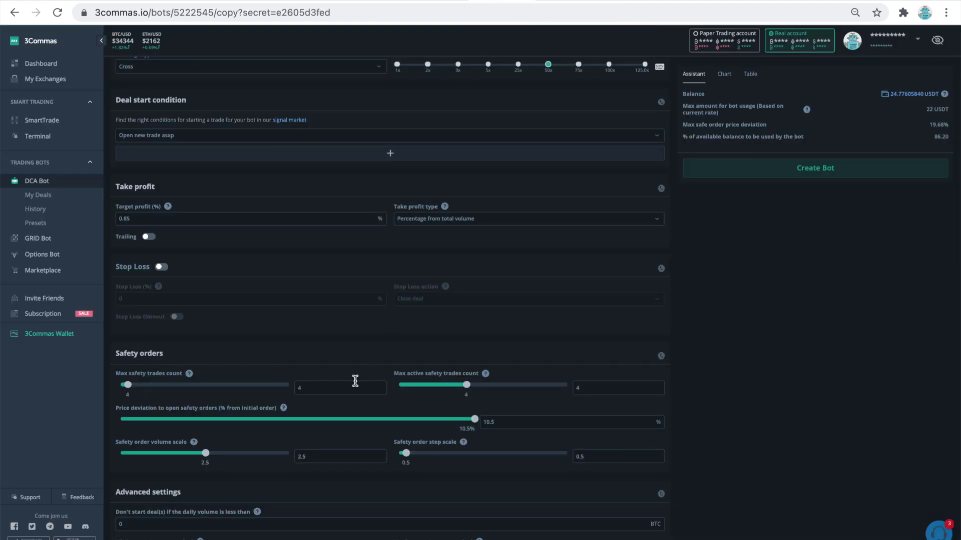
double_click(355, 382)
type("7")
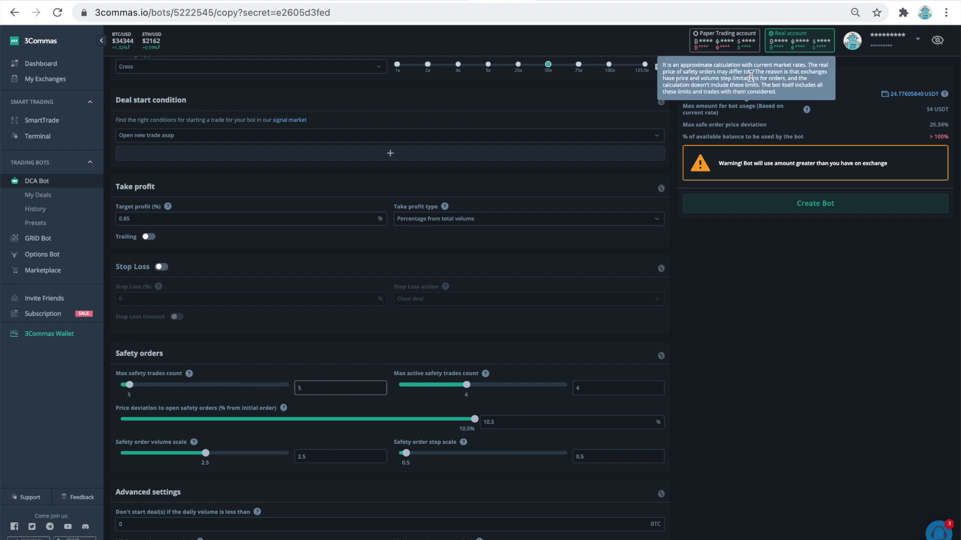
- Check the used-amount-per-step table in the Assistant panel, then scroll the bot form
left_click(750, 74)
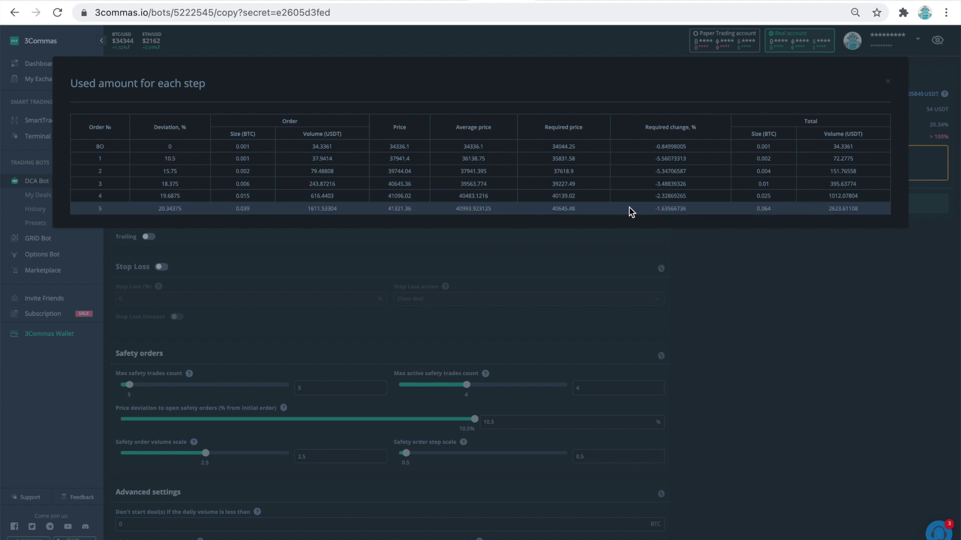
left_click(887, 82)
scroll(456, 225, "up", 3)
scroll(259, 199, "up", 3)
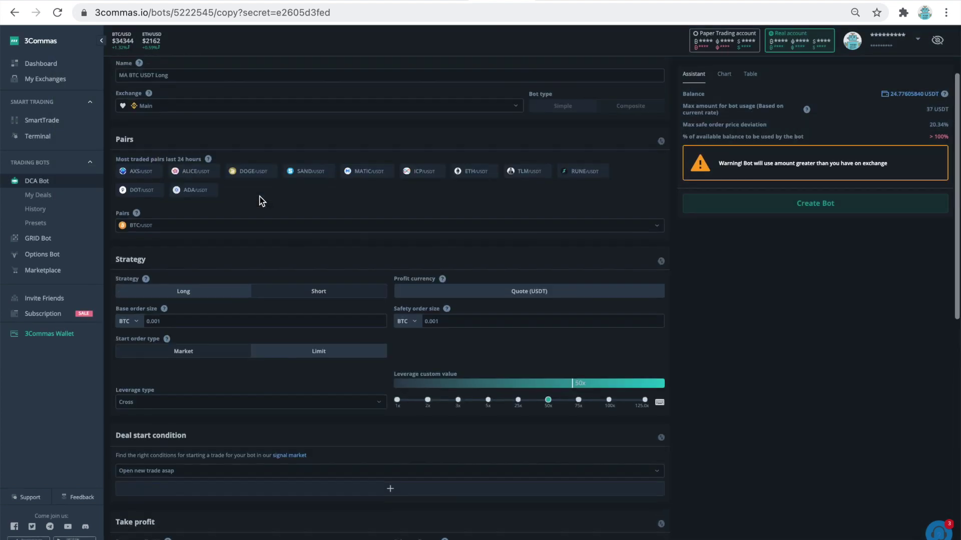
scroll(260, 200, "up", 3)
scroll(260, 200, "down", 4)
scroll(260, 199, "down", 5)
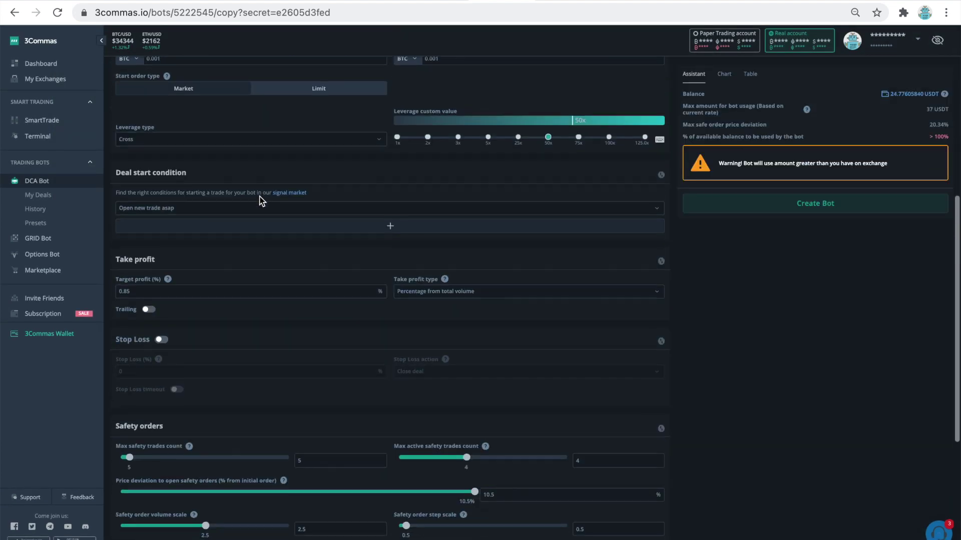
- Set the long bot's max safety trades count to 5 and reopen the step table
left_click(307, 333)
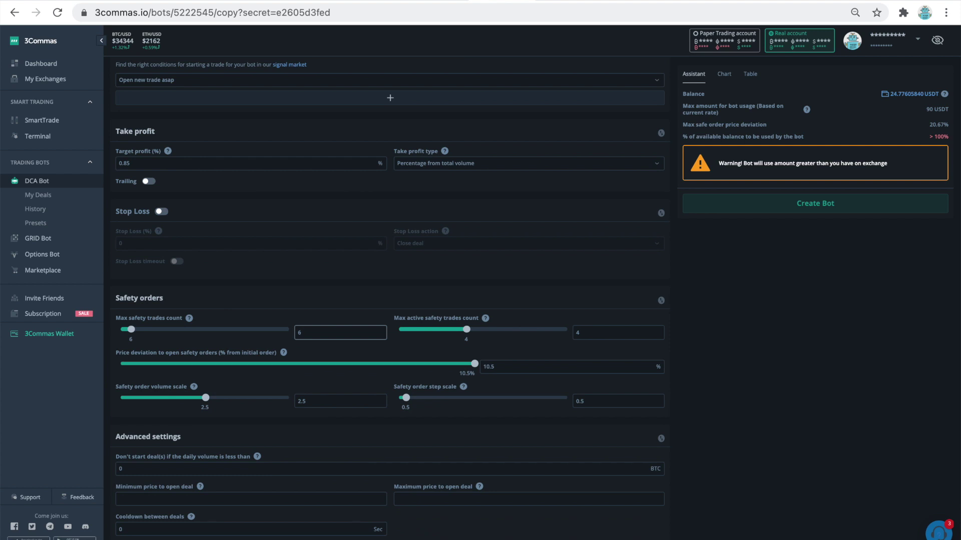
type("5")
left_click(750, 74)
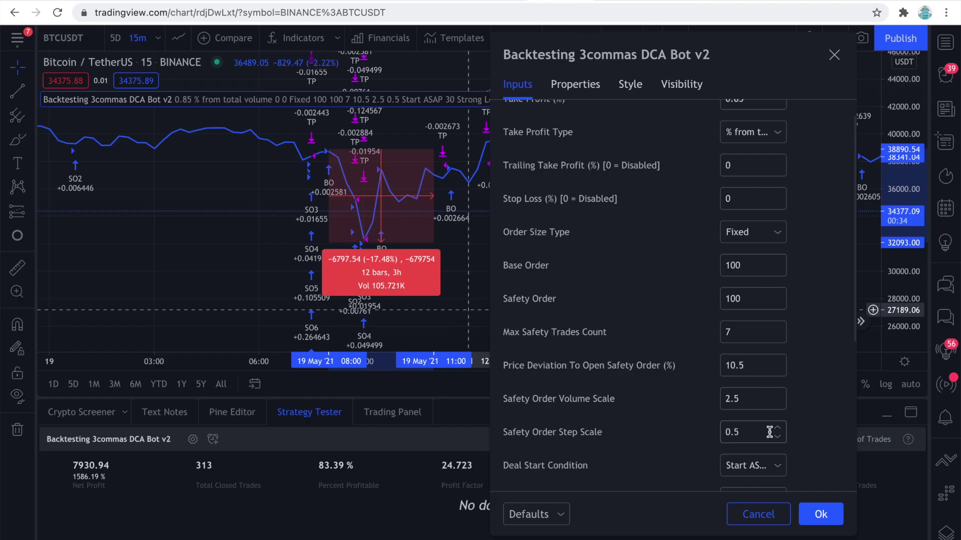
- Backtest with 5 max safety trades and 0.5 step scale, then remove the chart measurement
left_click(777, 428)
left_click(778, 436)
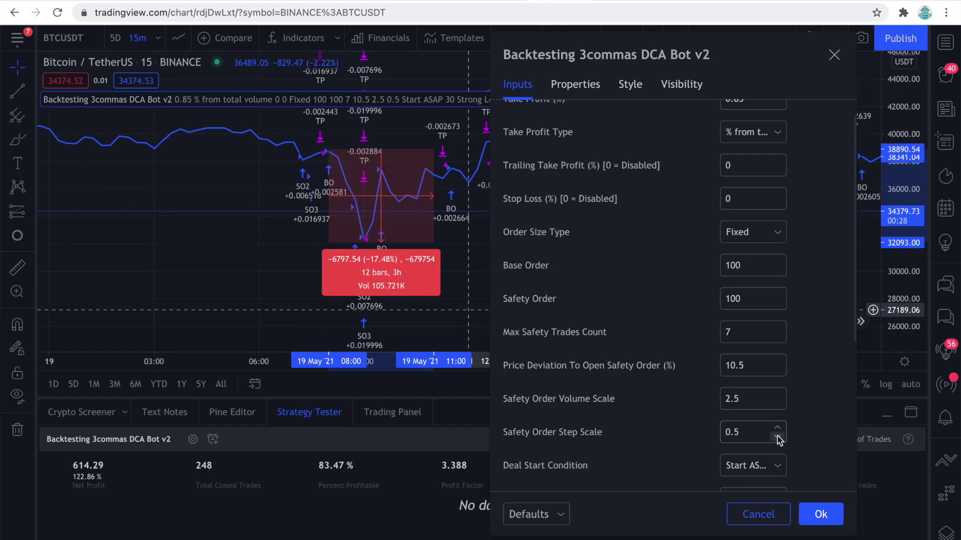
left_click(777, 336)
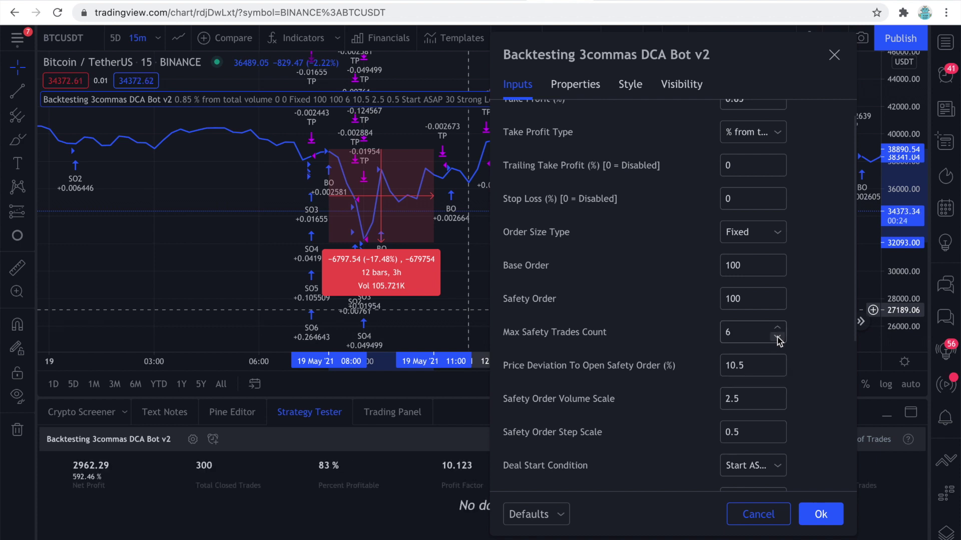
left_click(777, 428)
left_click(779, 435)
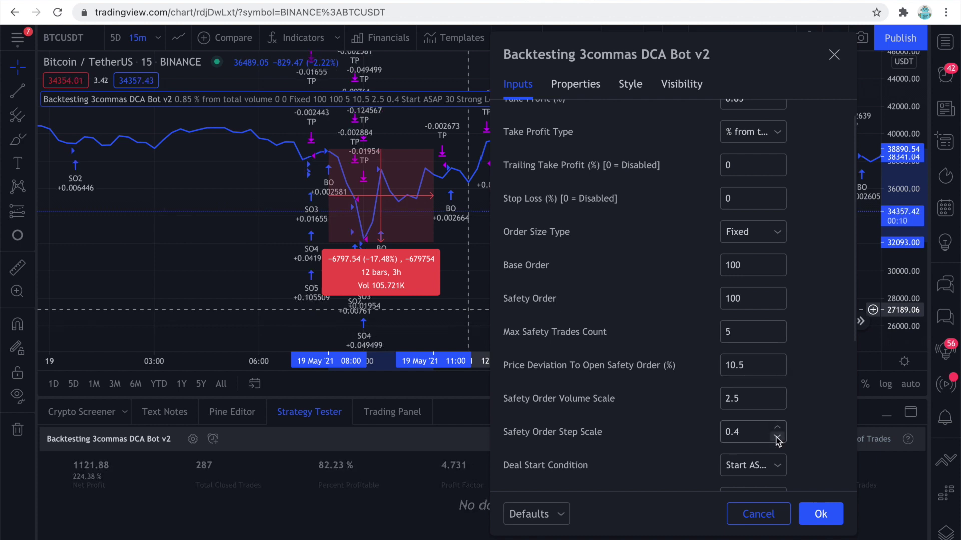
left_click(777, 428)
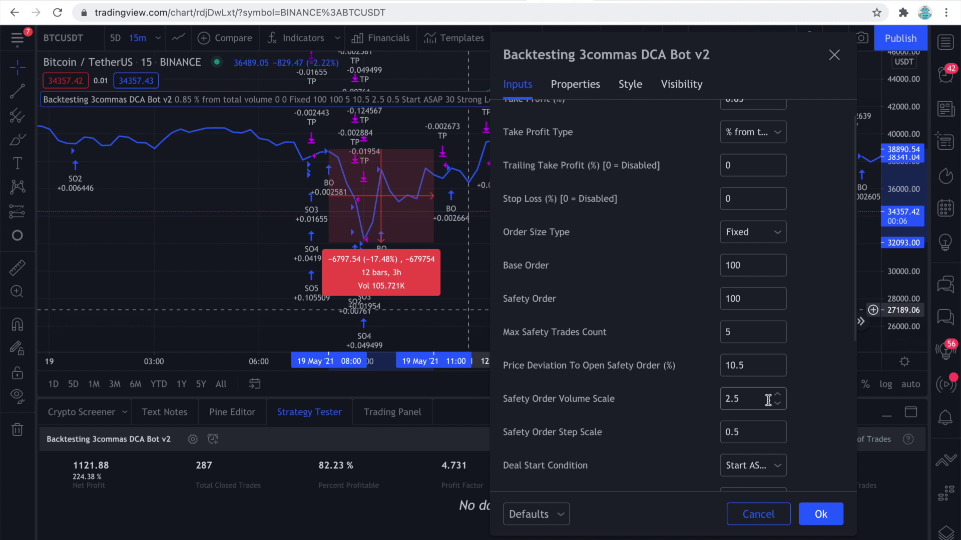
left_click(821, 515)
left_click(419, 229)
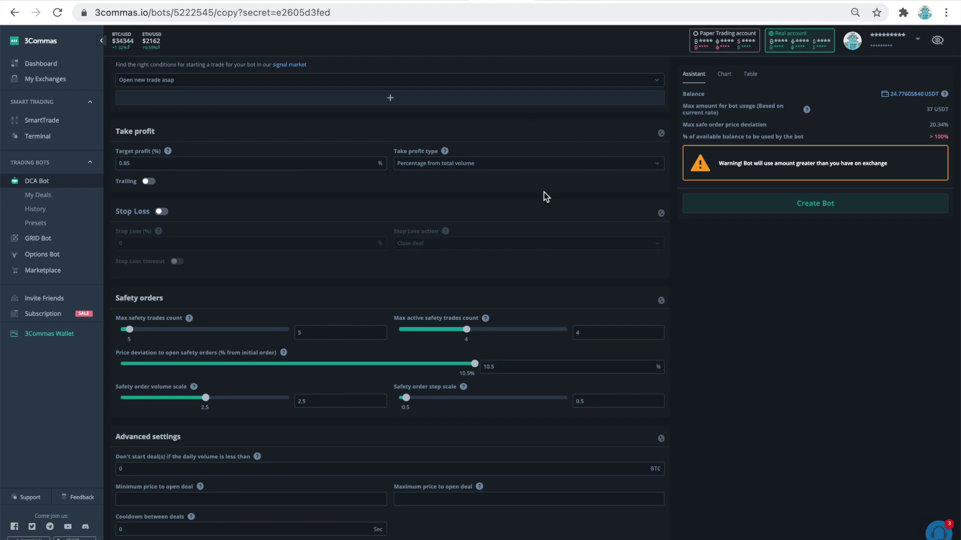
- Create and start the MA BTC USDT Long bot, then switch Binance Futures to BTCUSDT
scroll(545, 197, "up", 10)
scroll(547, 193, "up", 5)
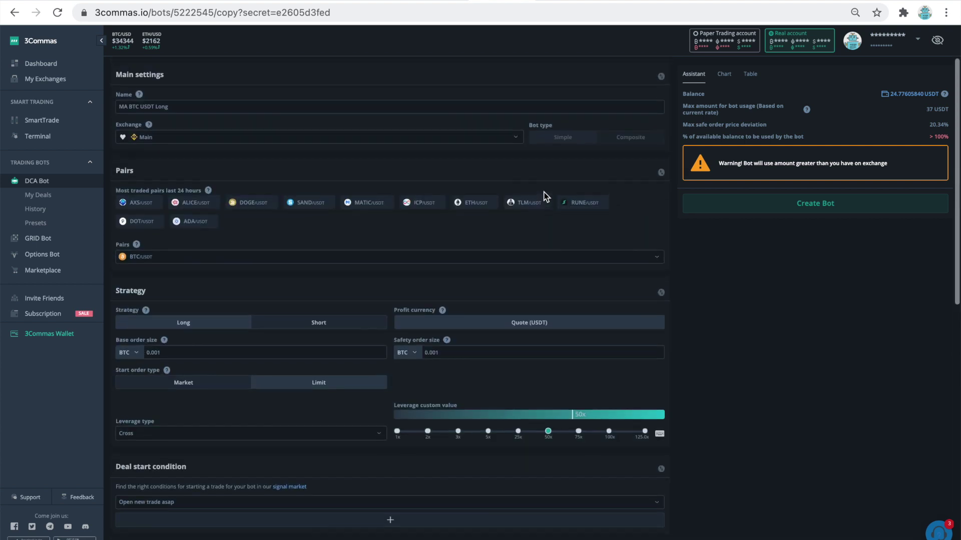
scroll(551, 195, "up", 3)
left_click(707, 270)
left_click(542, 336)
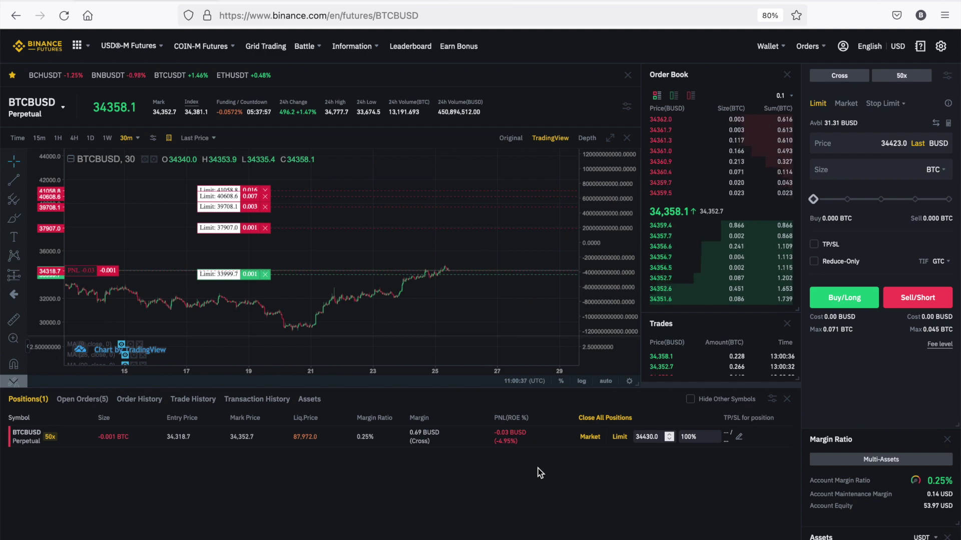
left_click(40, 461)
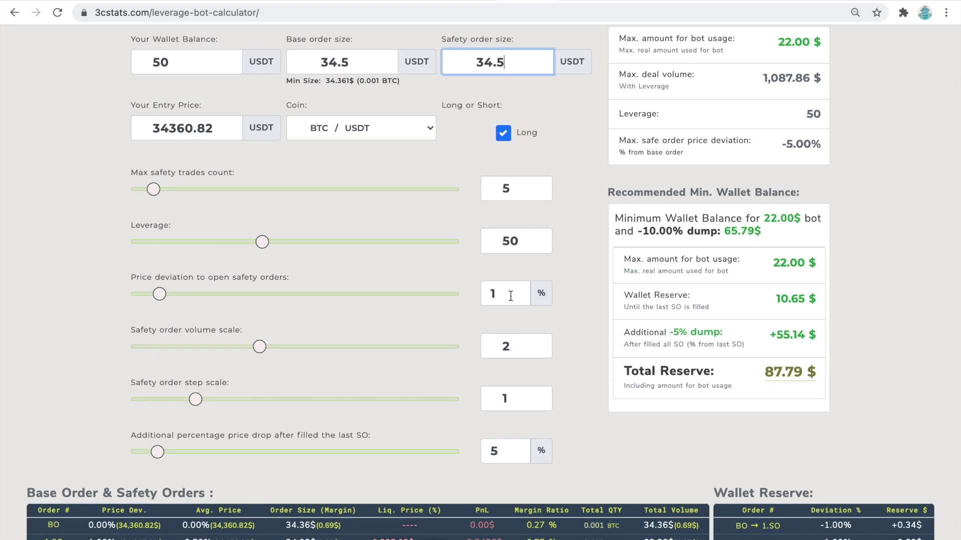
- Enter 10.5% price deviation, 2.5 volume scale and 0.5 step scale in the 3cstats calculator
left_click(509, 293)
type("0.5")
left_click(465, 1)
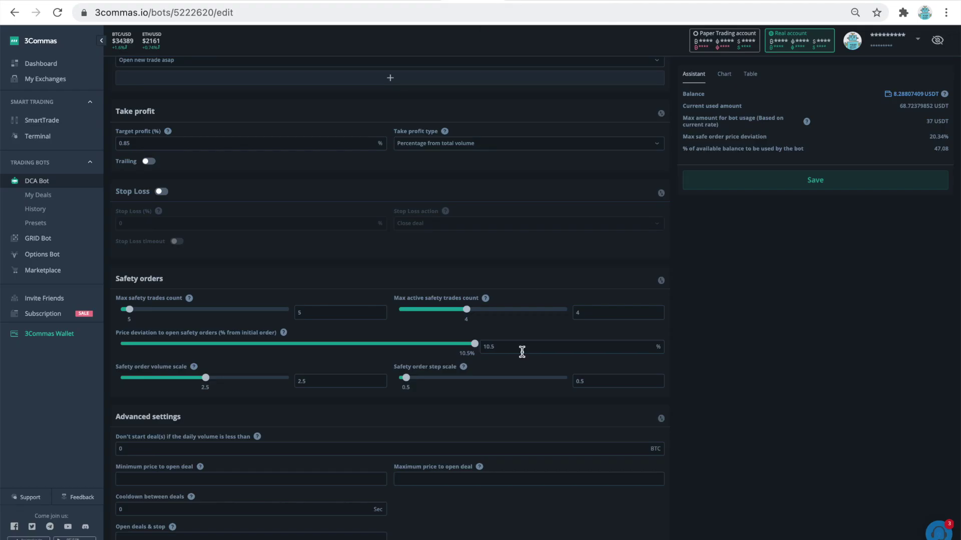
key("ctrl+Tab")
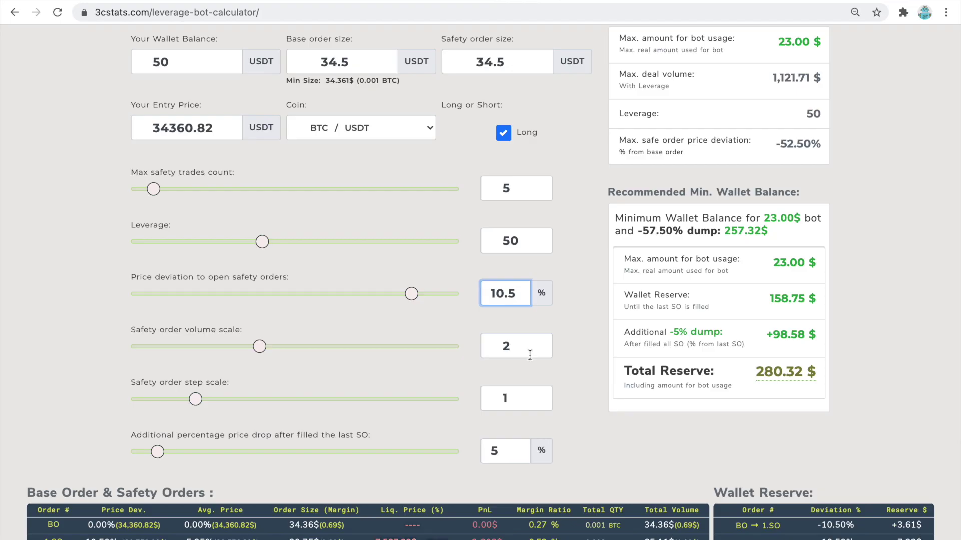
left_click(520, 347)
type(".5")
left_click(520, 399)
key("BackSpace")
type("0.5")
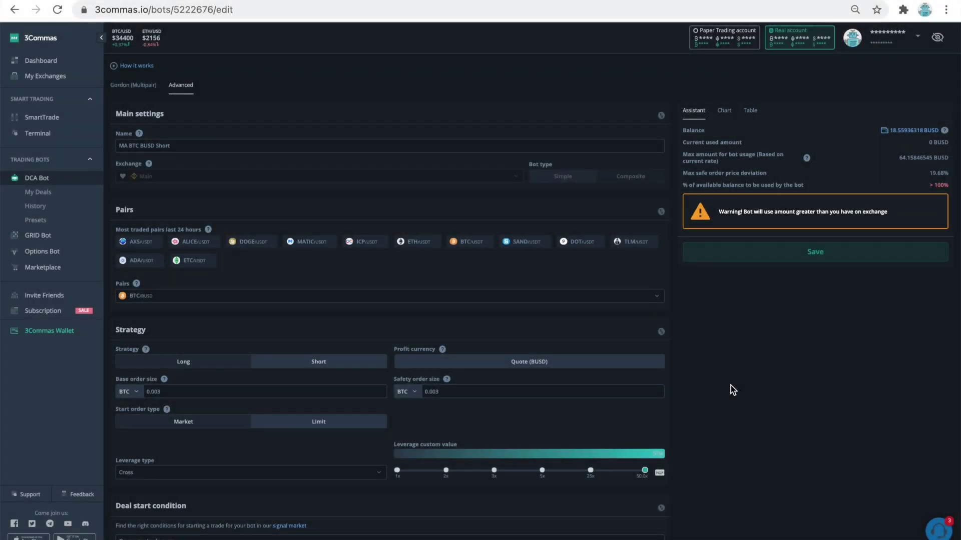
- Save the MA BTC BUSD Short bot's edits, acknowledge the confirmation, and generate its share link
scroll(730, 385, "down", 4)
scroll(730, 385, "down", 5)
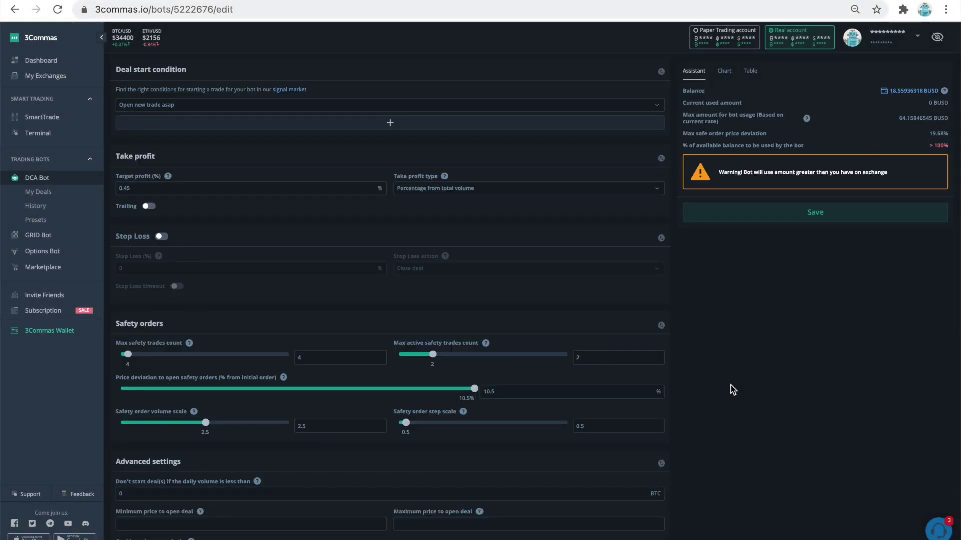
left_click(710, 218)
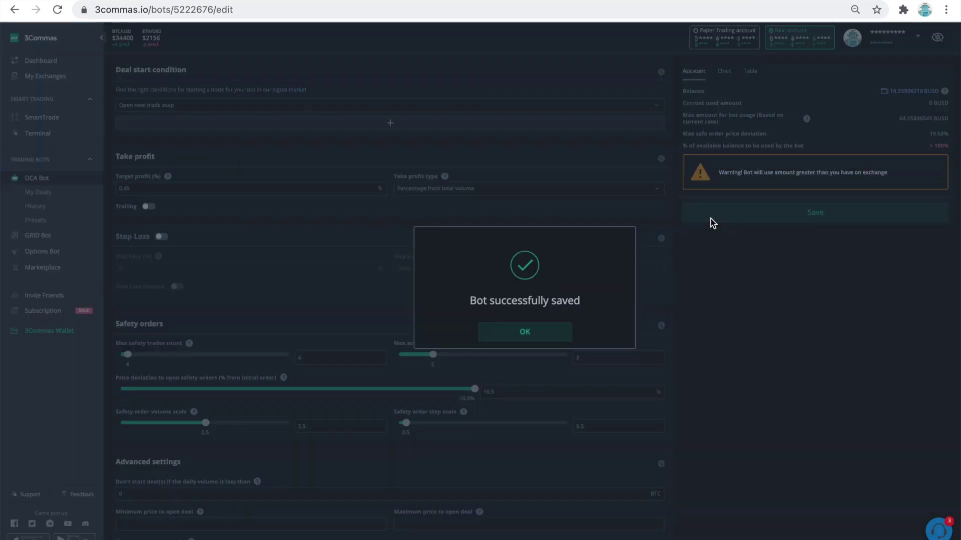
left_click(564, 332)
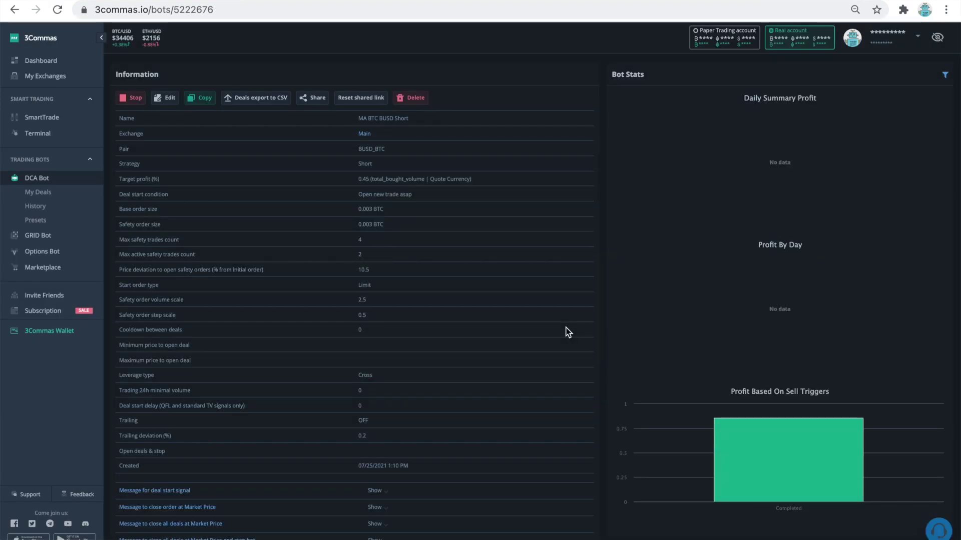
left_click(315, 99)
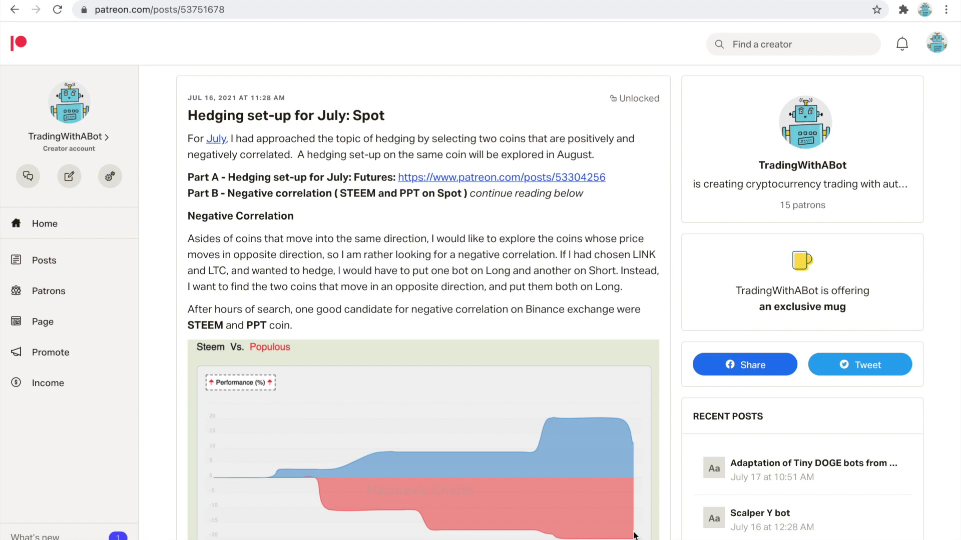
- Read down through the Patreon Hedging set-up post
scroll(633, 535, "down", 3)
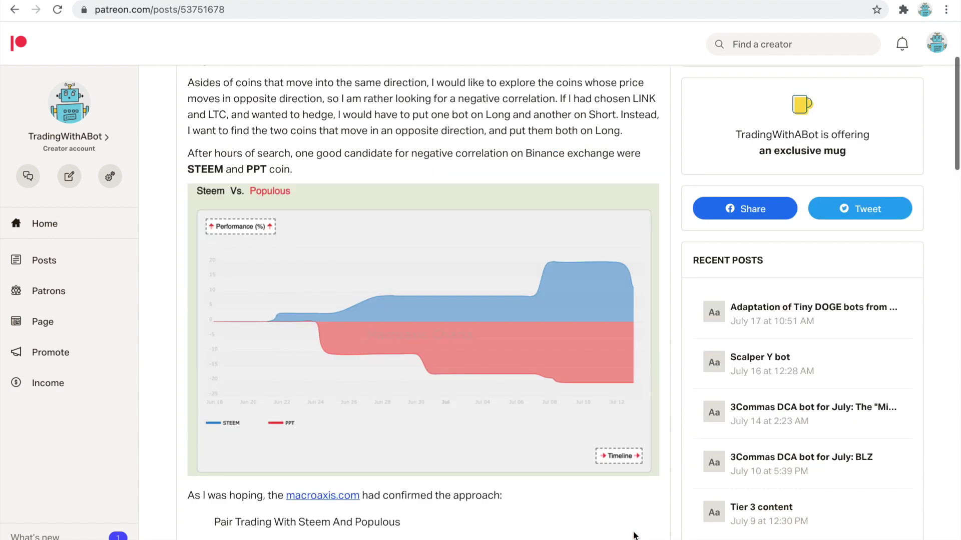
scroll(633, 535, "down", 10)
scroll(633, 535, "down", 2)
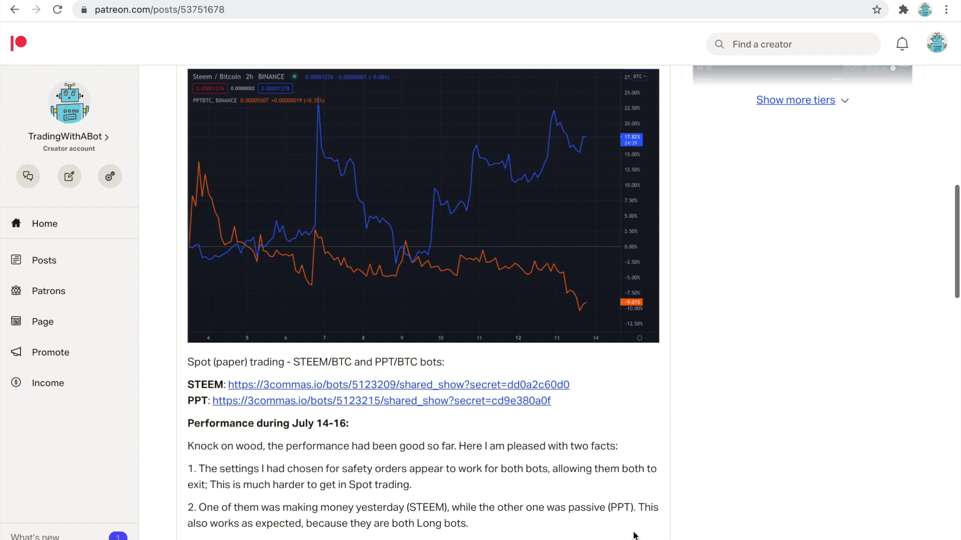
scroll(634, 536, "down", 3)
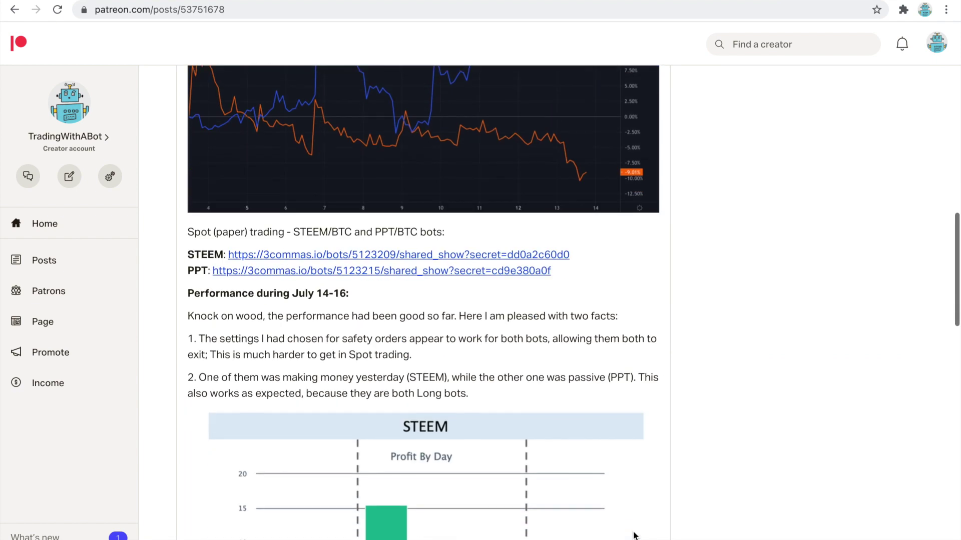
scroll(633, 535, "down", 2)
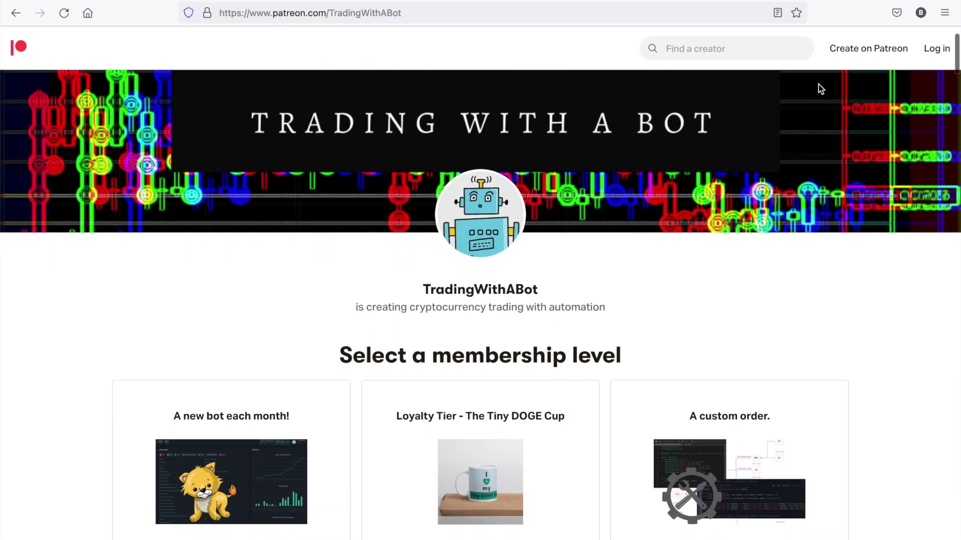
scroll(819, 88, "down", 1)
scroll(819, 88, "down", 1)
scroll(819, 89, "down", 1)
scroll(819, 89, "down", 1)
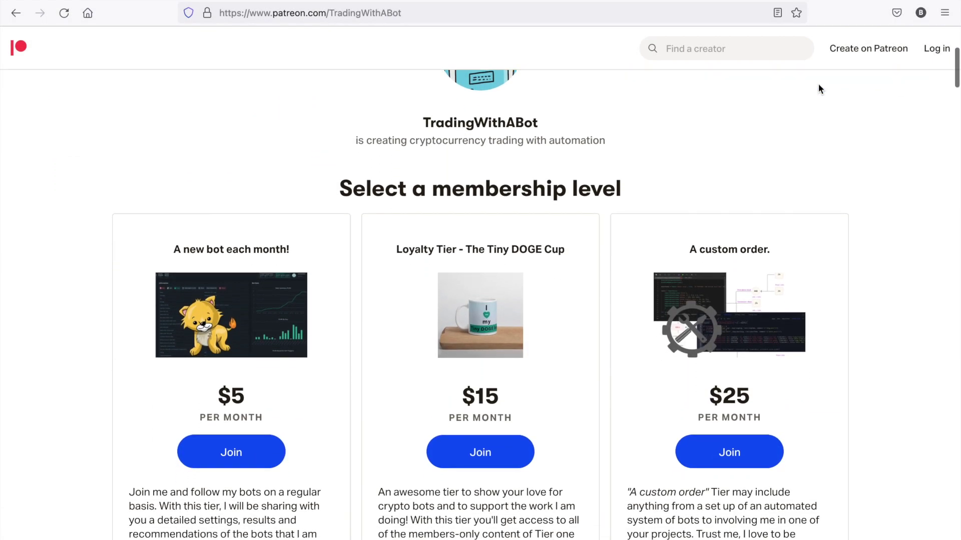
scroll(819, 89, "down", 1)
scroll(819, 89, "down", 1)
scroll(819, 88, "down", 1)
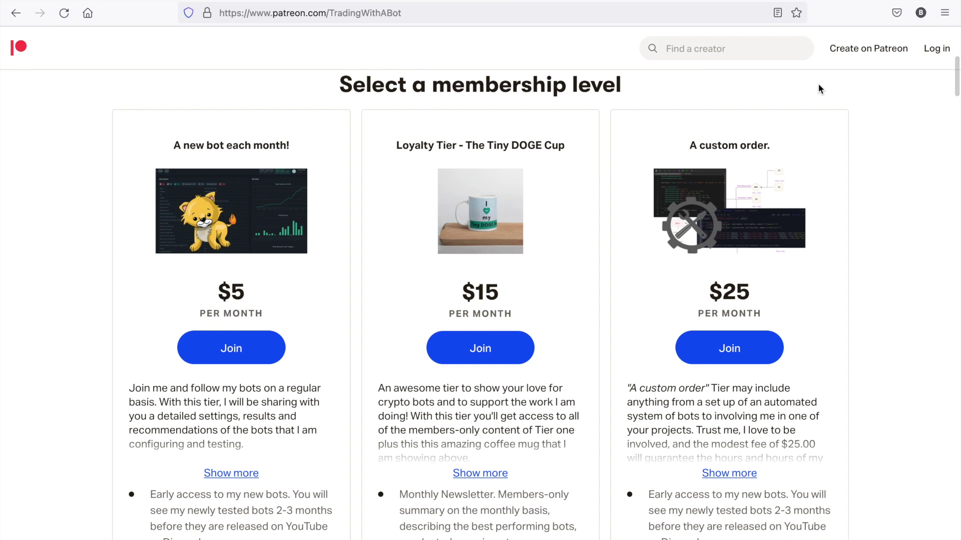
- Browse TradingWithABot's $5, $15 and $25 tiers down to the 15-of-500 patron goal
scroll(818, 88, "down", 1)
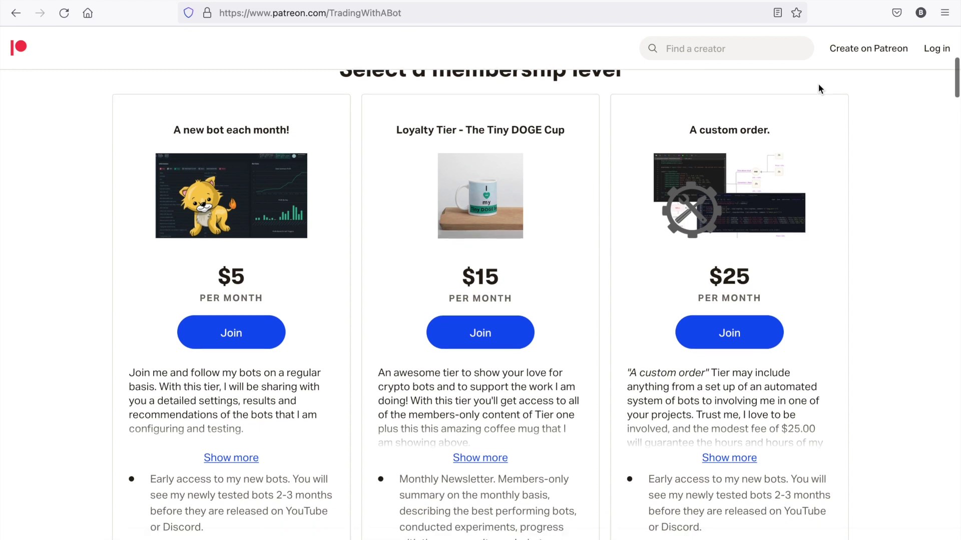
scroll(818, 88, "down", 1)
scroll(818, 88, "down", 1)
scroll(818, 88, "down", 2)
scroll(818, 88, "down", 1)
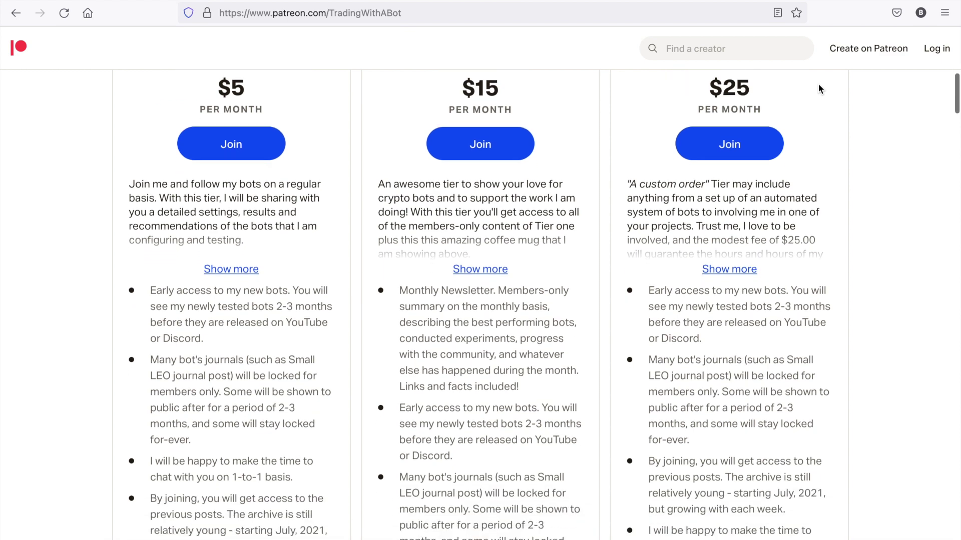
scroll(818, 88, "down", 1)
scroll(819, 88, "down", 10)
scroll(819, 88, "down", 3)
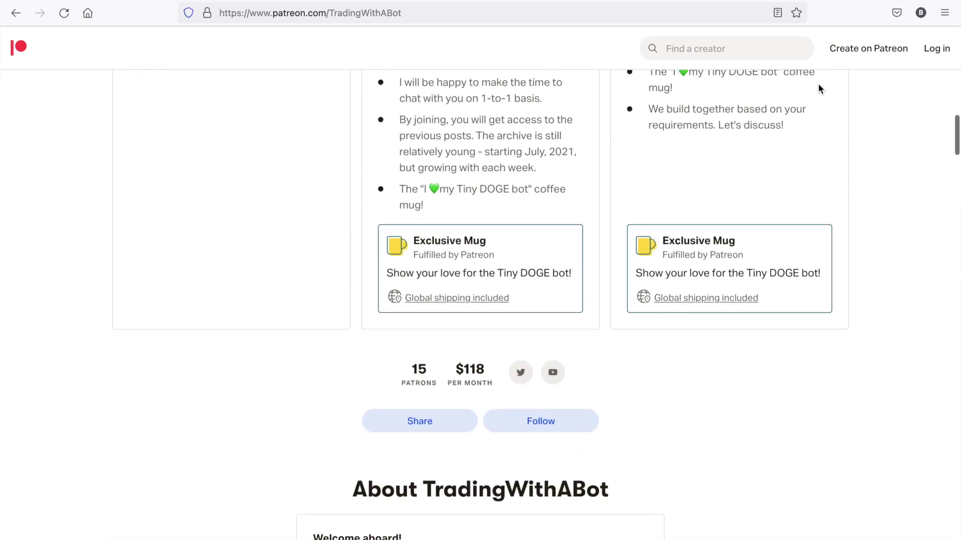
scroll(819, 88, "down", 5)
scroll(818, 88, "down", 2)
scroll(818, 88, "down", 4)
scroll(818, 88, "down", 1)
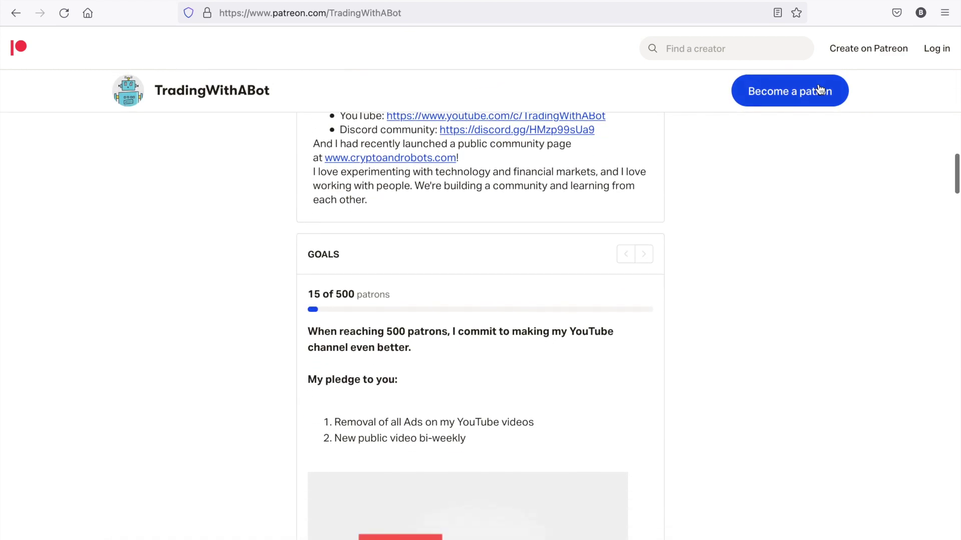
scroll(818, 88, "down", 3)
scroll(819, 89, "down", 2)
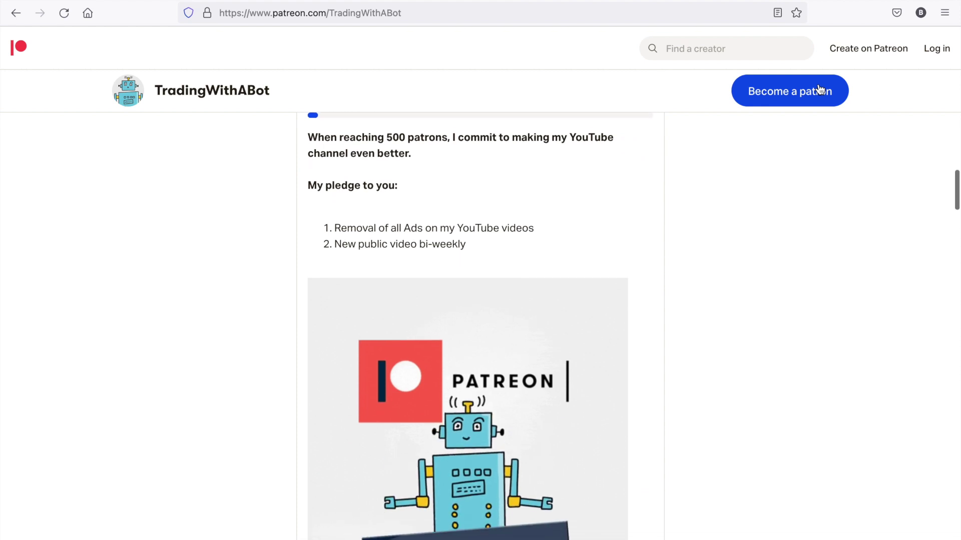